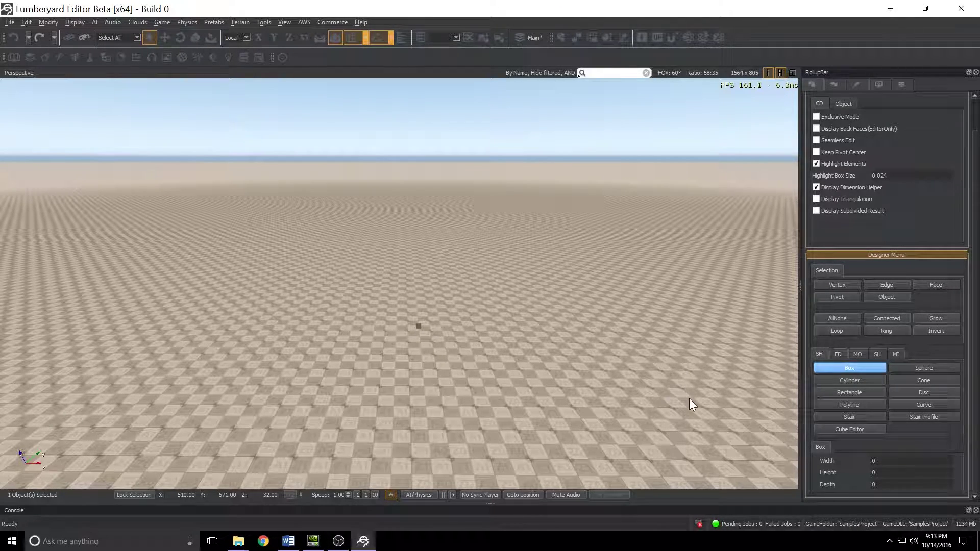
Step: Set the box's width to 0.5, height to 10 and depth to 0.5, and leave box creation
{"action": "left_click", "coordinate": [888, 461]}
{"action": "type", "text": ".5"}
{"action": "left_click", "coordinate": [881, 473]}
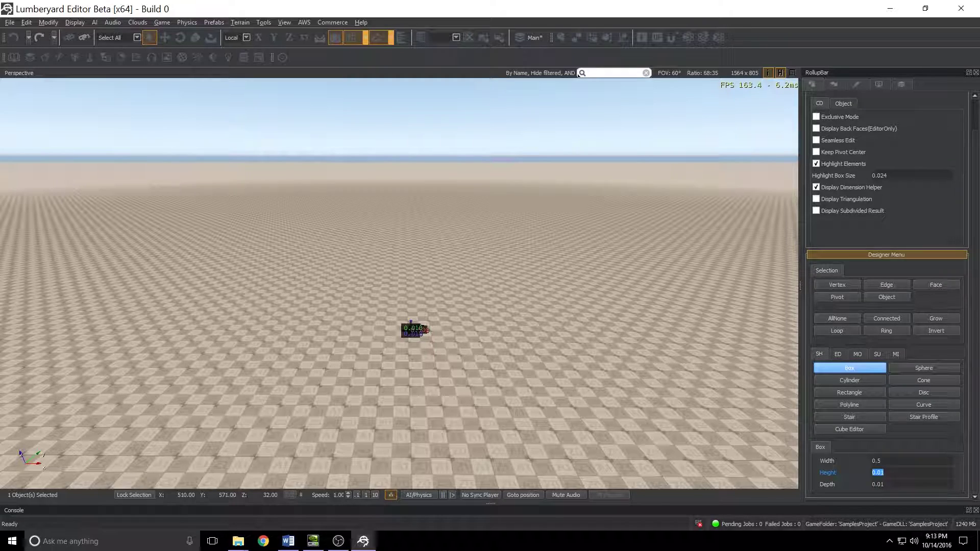
{"action": "type", "text": "10."}
{"action": "key", "text": "Tab"}
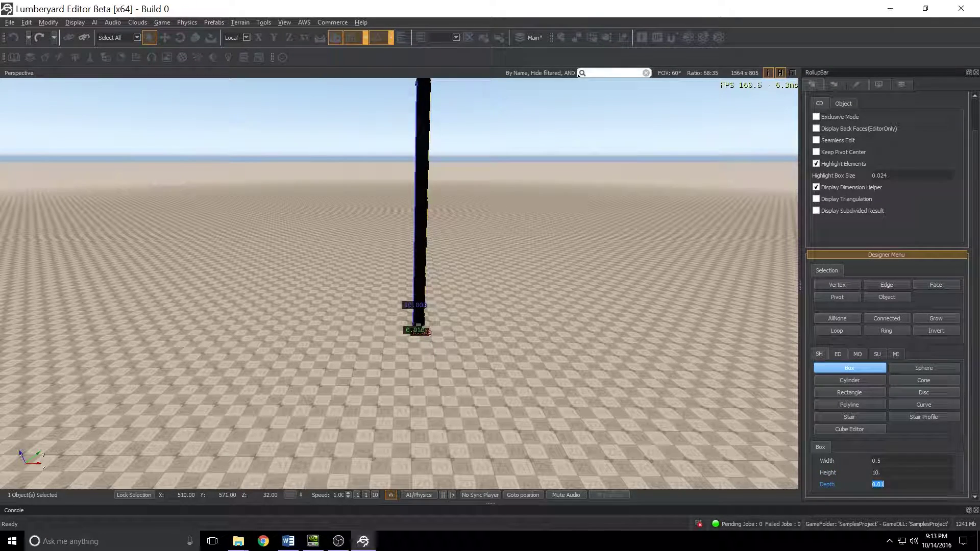
{"action": "type", "text": ".5"}
{"action": "key", "text": "Return"}
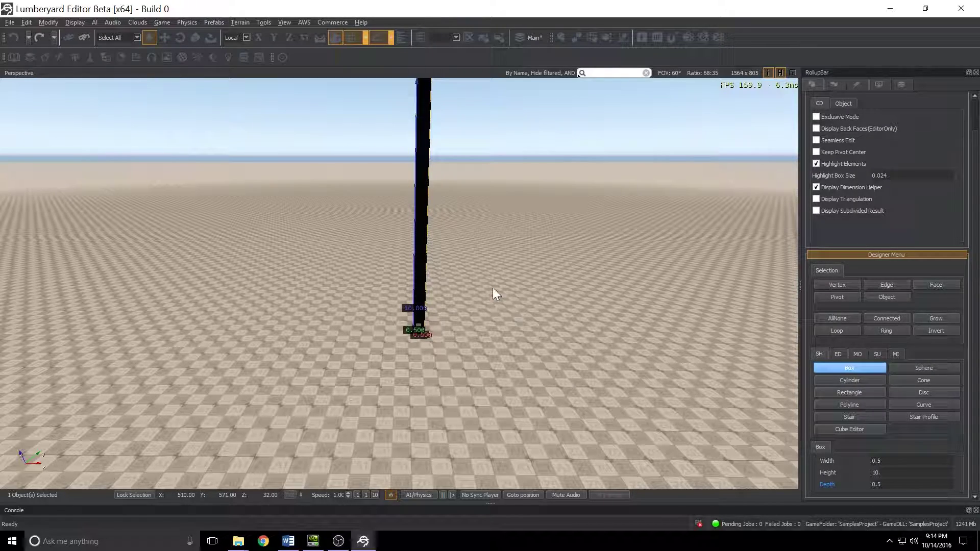
{"action": "scroll", "coordinate": [497, 289], "scroll_direction": "down", "scroll_amount": 5}
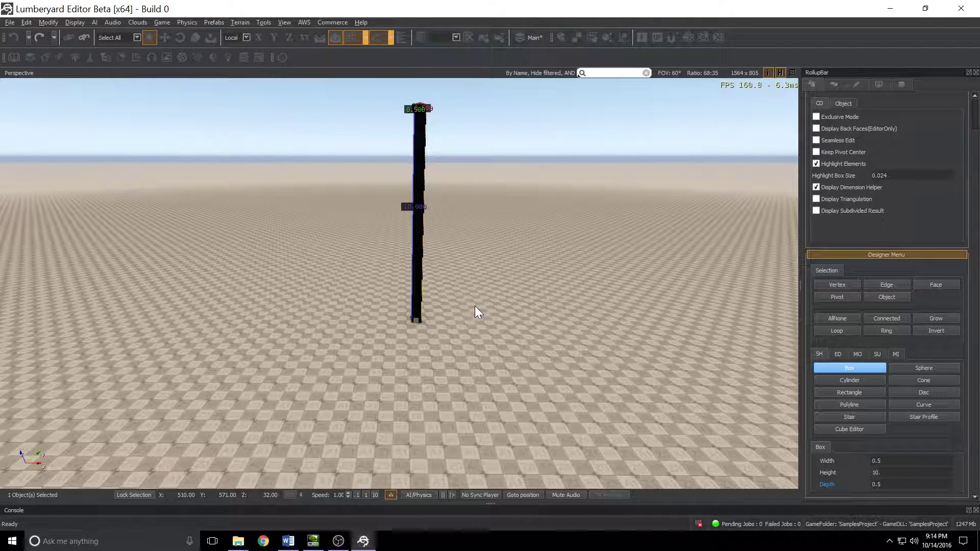
{"action": "mouse_move", "coordinate": [473, 303]}
{"action": "right_mouse_down"}
{"action": "mouse_move", "coordinate": [477, 229]}
{"action": "mouse_move", "coordinate": [483, 289]}
{"action": "mouse_move", "coordinate": [470, 293]}
{"action": "right_mouse_up"}
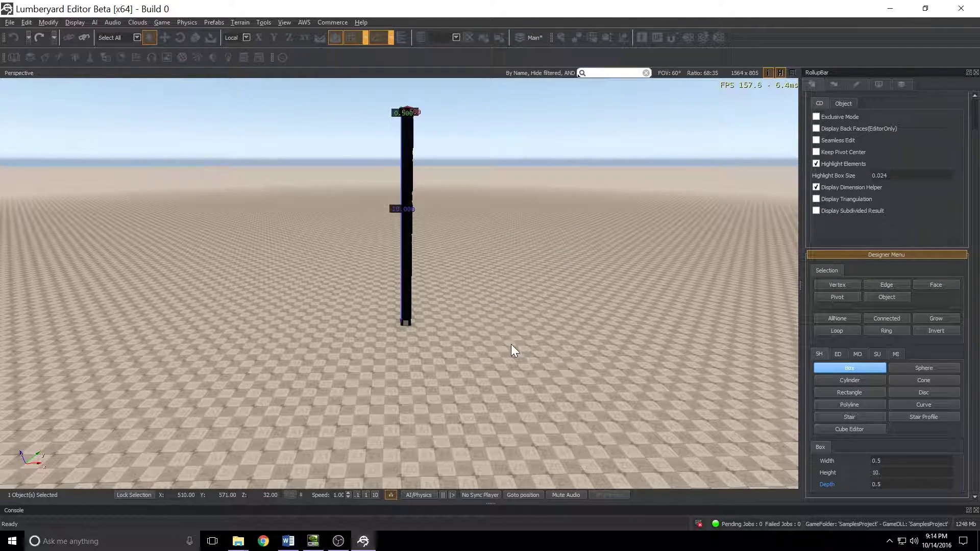
{"action": "key", "text": "Escape"}
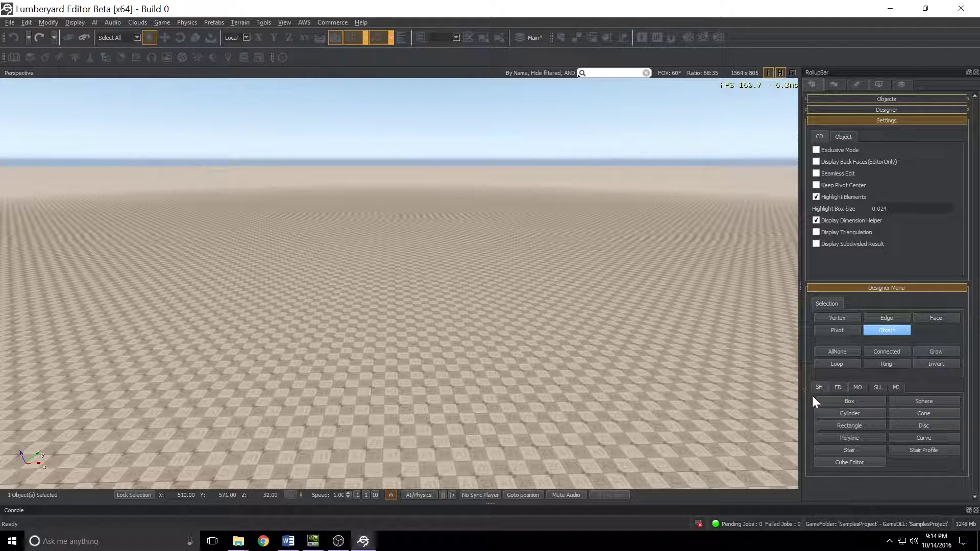
{"action": "left_click", "coordinate": [827, 400]}
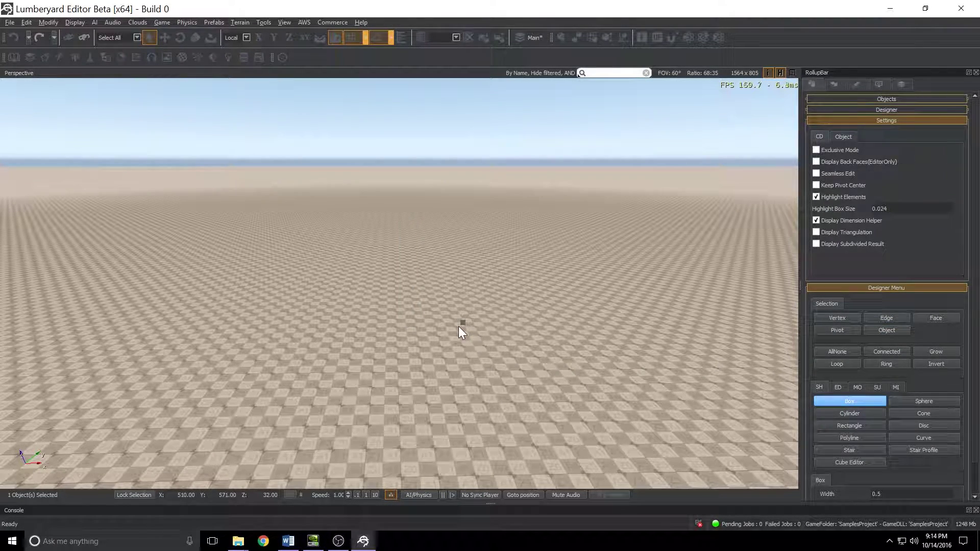
{"action": "scroll", "coordinate": [872, 470], "scroll_direction": "down", "scroll_amount": 1}
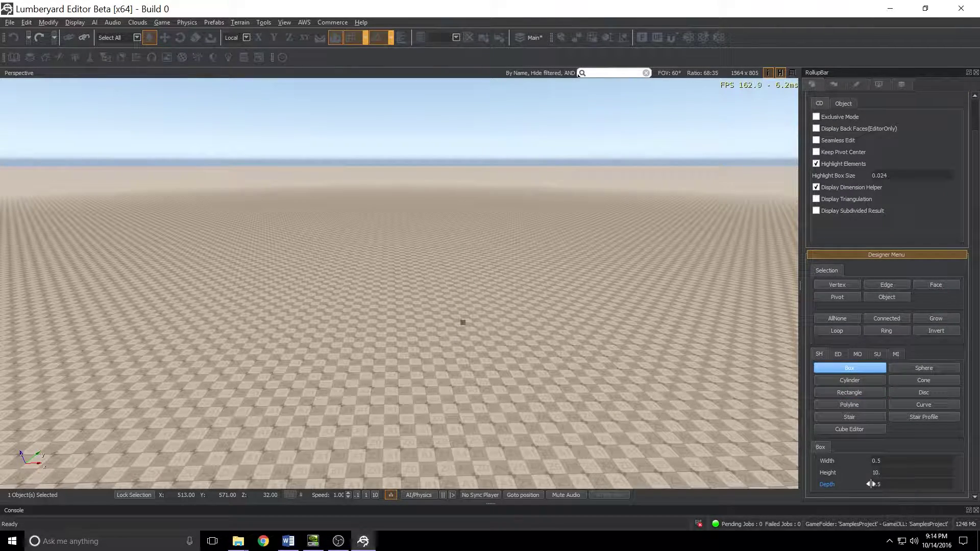
{"action": "left_click", "coordinate": [895, 482]}
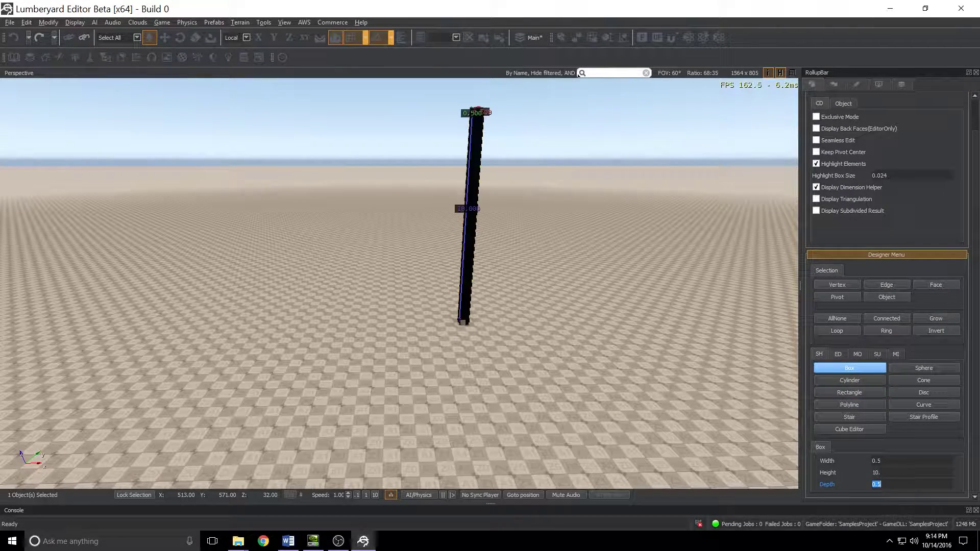
{"action": "left_click", "coordinate": [880, 296]}
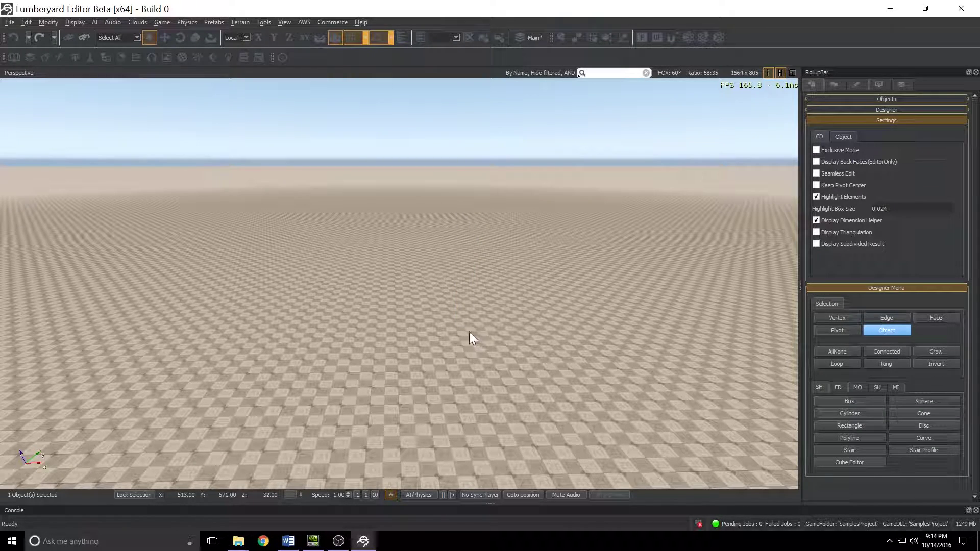
Step: Create a post on the ground as a box 0.5 wide, 10 high and 0.5 deep, and deselect it
{"action": "left_click", "coordinate": [827, 399]}
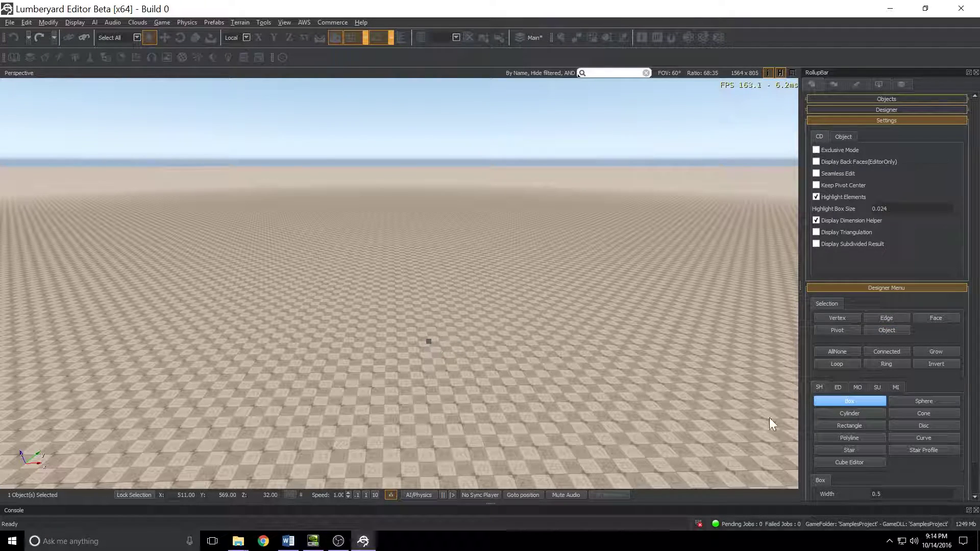
{"action": "scroll", "coordinate": [887, 455], "scroll_direction": "down", "scroll_amount": 1}
{"action": "left_click", "coordinate": [887, 473]}
{"action": "type", "text": "10."}
{"action": "left_click", "coordinate": [887, 483]}
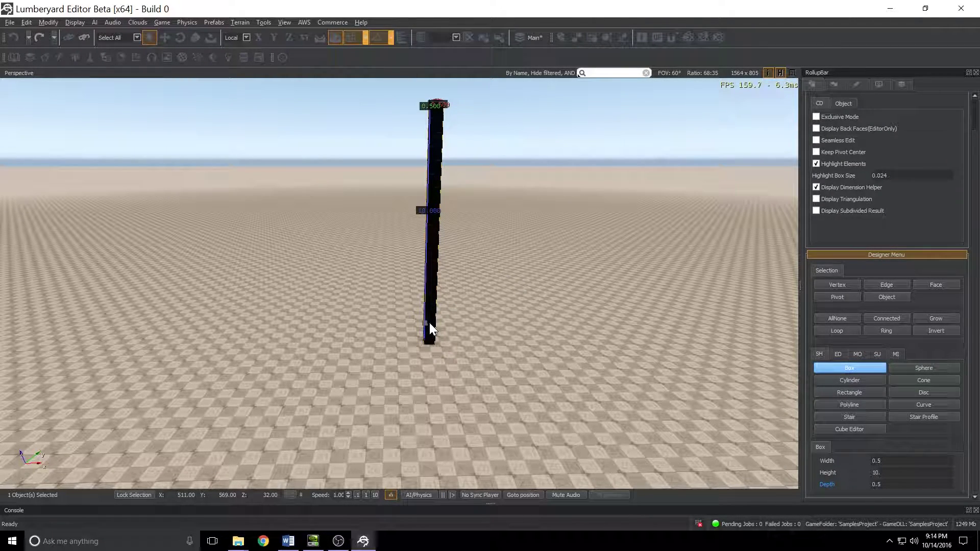
{"action": "left_click", "coordinate": [435, 241]}
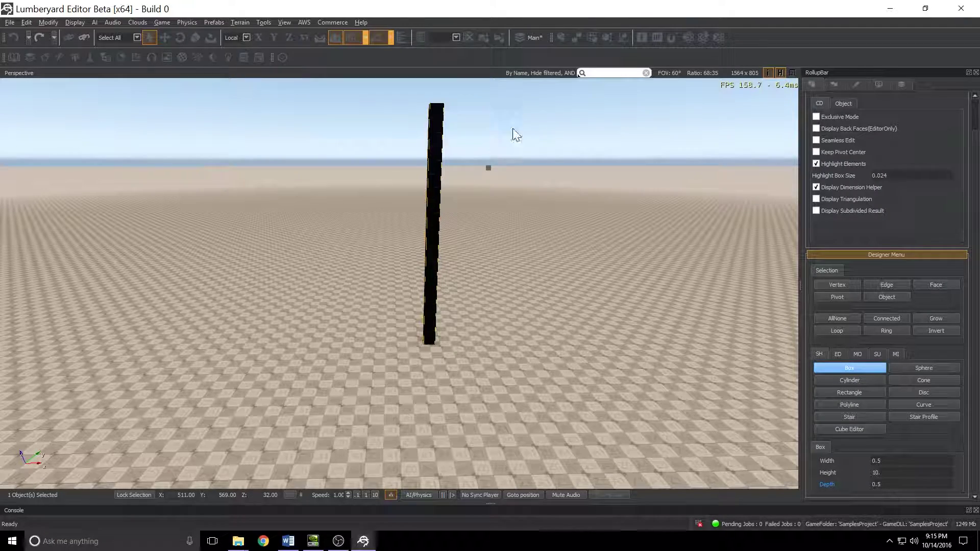
{"action": "left_click", "coordinate": [878, 296]}
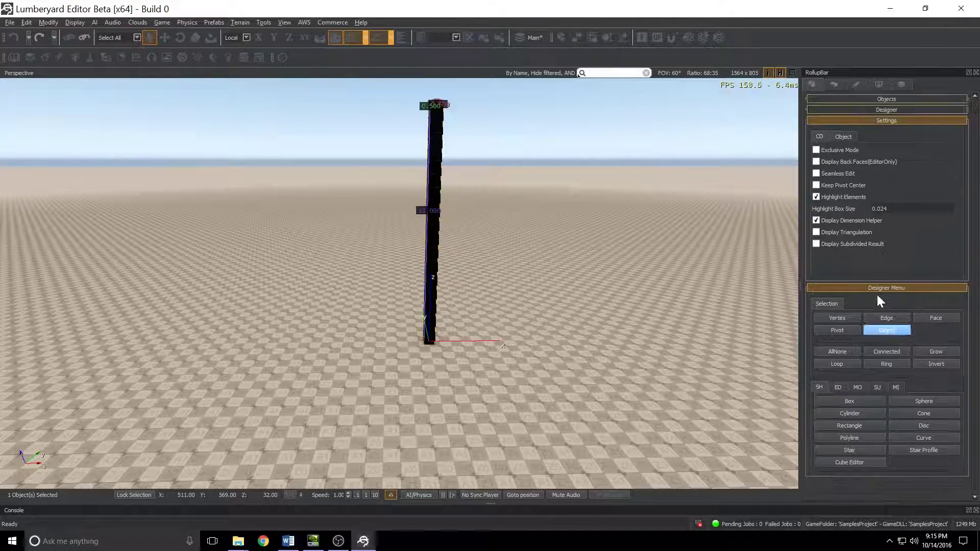
{"action": "key", "text": "Escape"}
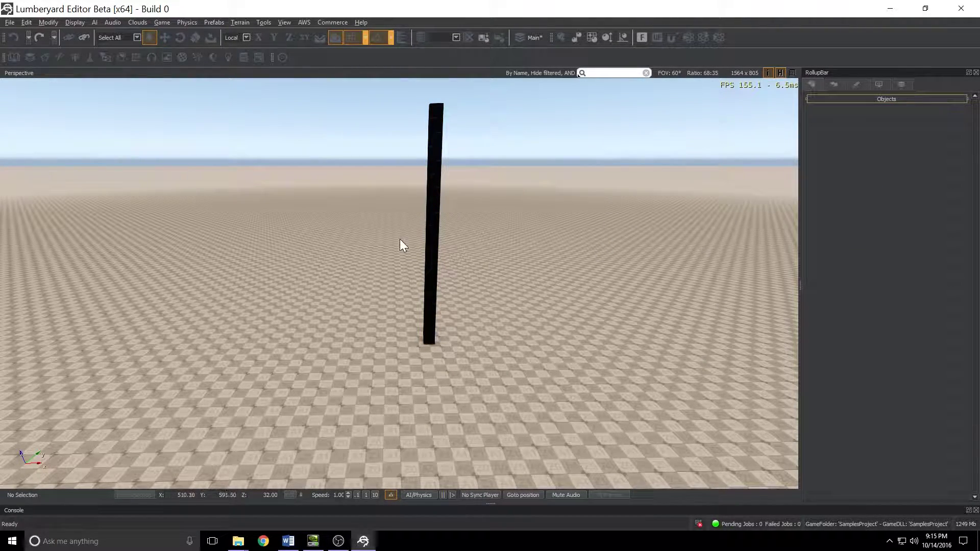
Step: Select the post and set the grid snap size to 0.25
{"action": "left_click", "coordinate": [424, 212]}
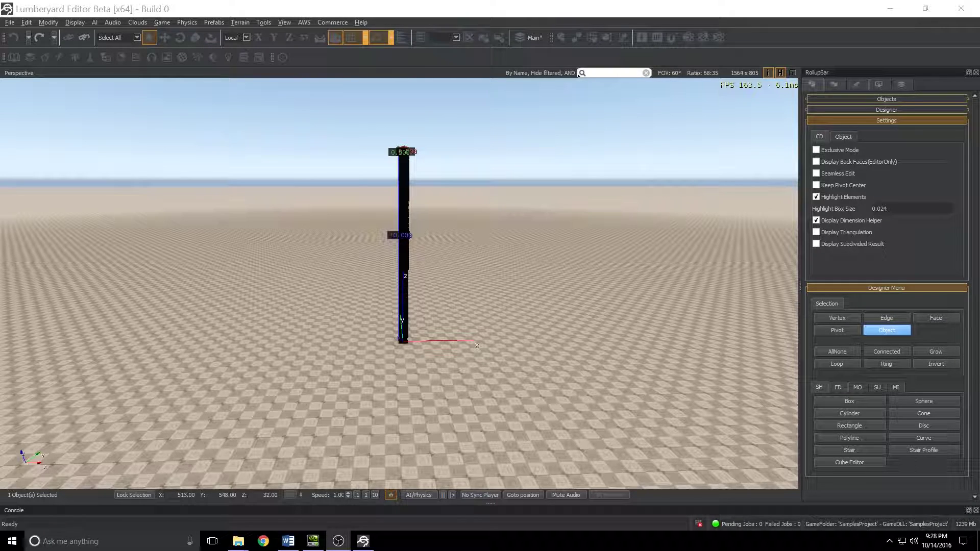
{"action": "left_click", "coordinate": [365, 38]}
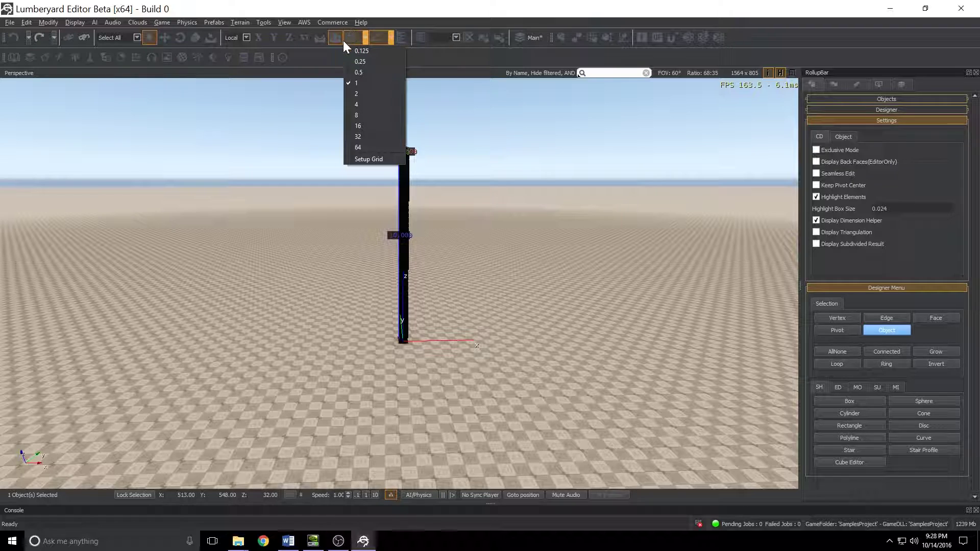
{"action": "left_click", "coordinate": [363, 61]}
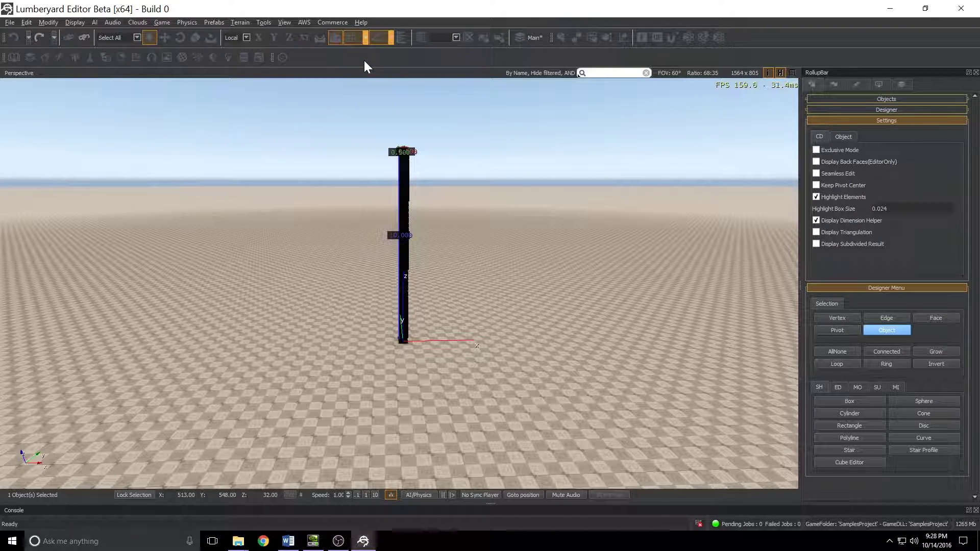
Step: Enable vertex, edge and face selection together and select all of the post's elements
{"action": "left_click", "coordinate": [830, 318]}
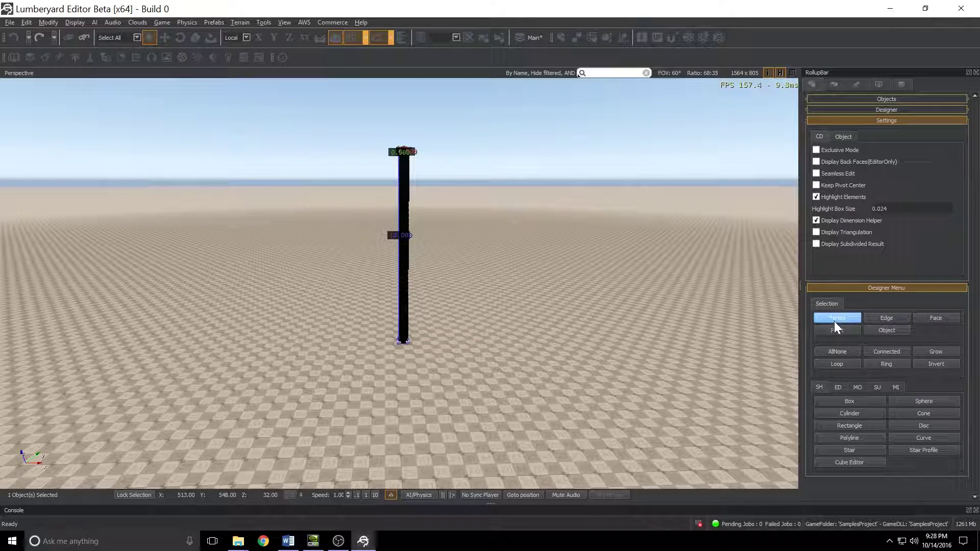
{"action": "left_click", "coordinate": [880, 317]}
{"action": "left_click", "coordinate": [927, 315]}
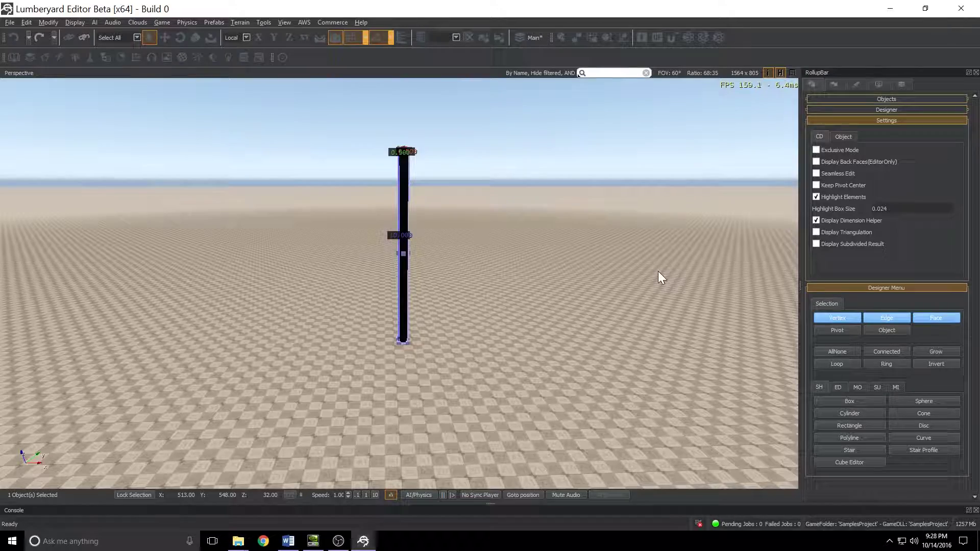
{"action": "left_click_drag", "start_coordinate": [349, 110], "coordinate": [477, 381]}
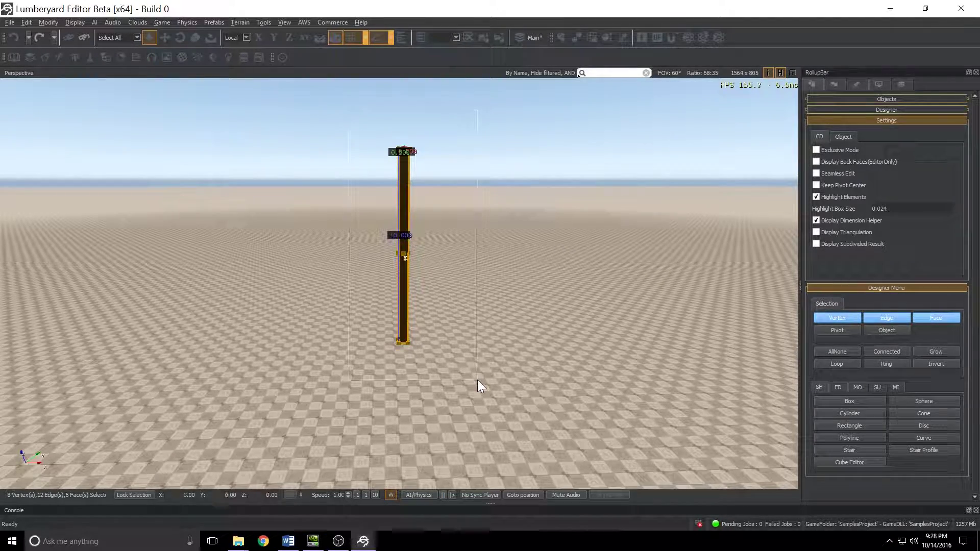
{"action": "mouse_move", "coordinate": [404, 255]}
{"action": "right_mouse_down"}
{"action": "mouse_move", "coordinate": [510, 240]}
{"action": "mouse_move", "coordinate": [409, 255]}
{"action": "right_mouse_up"}
{"action": "scroll", "coordinate": [399, 284], "scroll_direction": "up", "scroll_amount": 3}
{"action": "right_click_drag", "start_coordinate": [367, 230], "coordinate": [456, 320]}
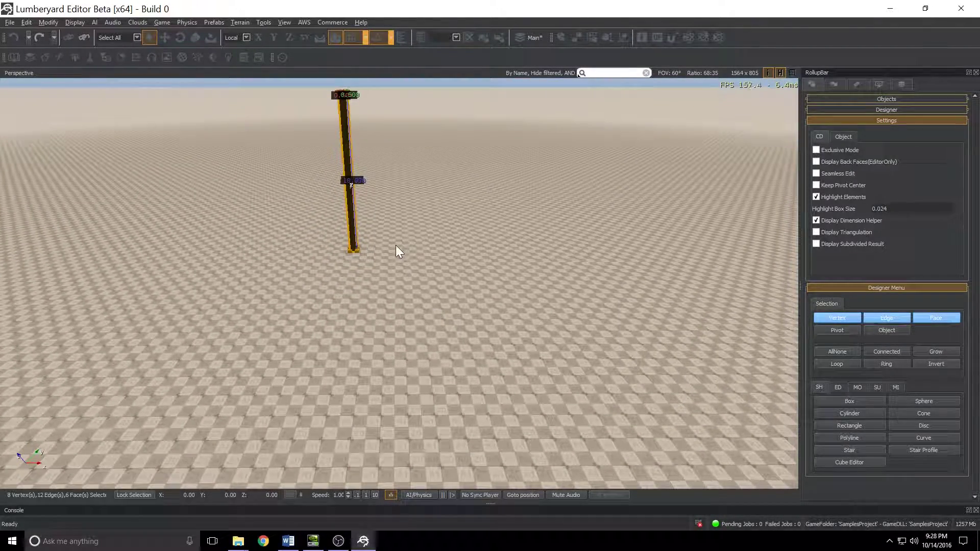
Step: Clone the post and place the copy along the Y axis at X 513, Y 560.5, Z 32
{"action": "key", "text": "ctrl+c"}
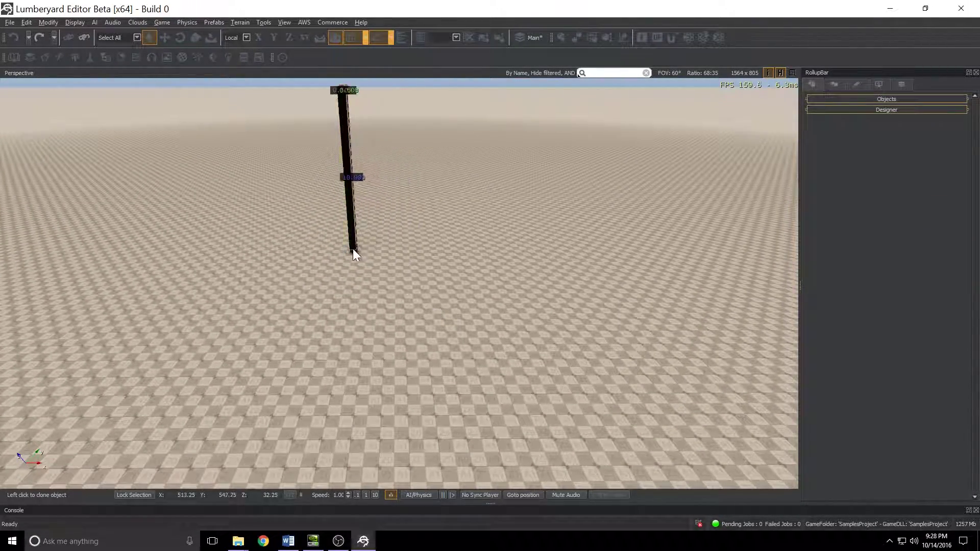
{"action": "key", "text": "a"}
{"action": "mouse_move", "coordinate": [355, 250]}
{"action": "right_mouse_down"}
{"action": "mouse_move", "coordinate": [449, 240]}
{"action": "mouse_move", "coordinate": [337, 259]}
{"action": "mouse_move", "coordinate": [465, 253]}
{"action": "mouse_move", "coordinate": [485, 240]}
{"action": "mouse_move", "coordinate": [353, 250]}
{"action": "right_mouse_up"}
{"action": "key", "text": "w"}
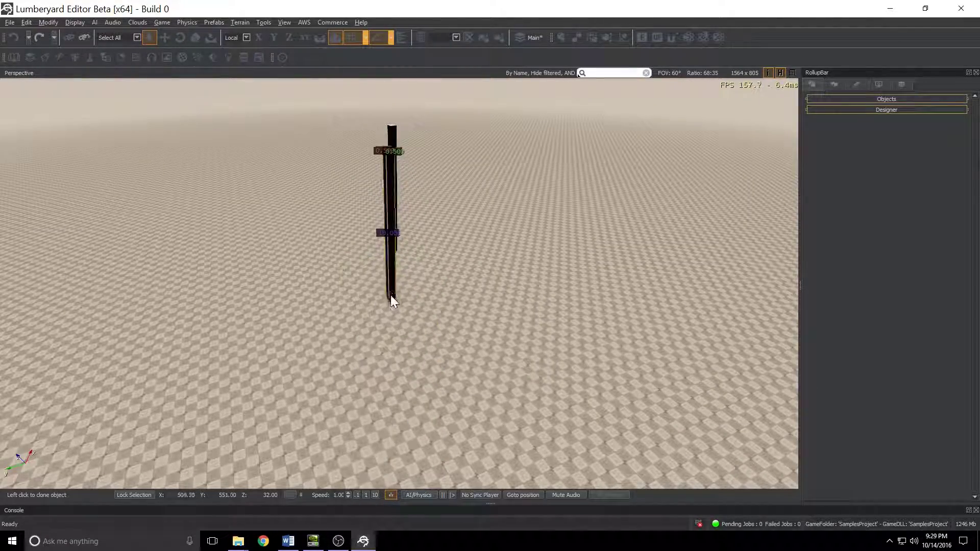
{"action": "key", "text": "a"}
{"action": "right_click_drag", "start_coordinate": [603, 273], "coordinate": [592, 276]}
{"action": "key", "text": "w"}
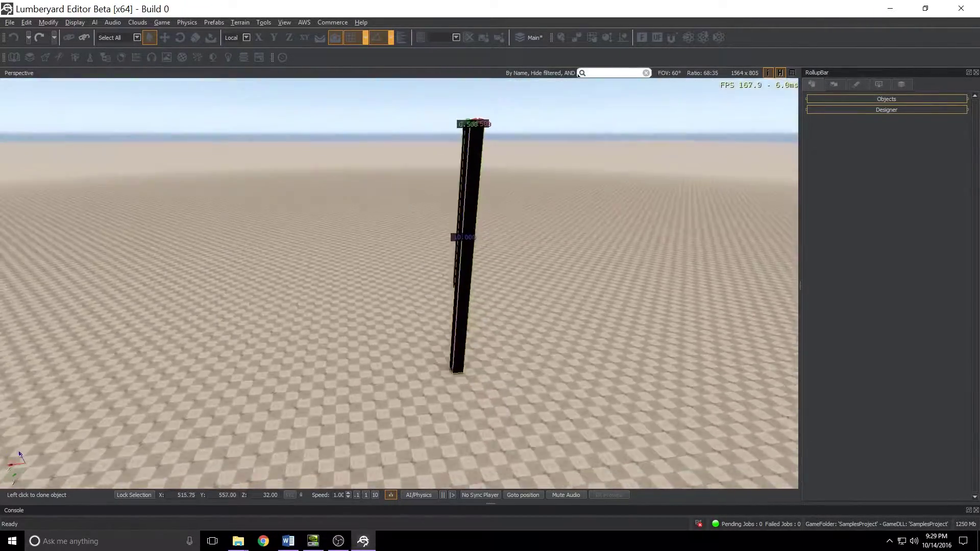
{"action": "mouse_move", "coordinate": [457, 373]}
{"action": "right_mouse_down"}
{"action": "mouse_move", "coordinate": [531, 403]}
{"action": "mouse_move", "coordinate": [554, 377]}
{"action": "mouse_move", "coordinate": [554, 388]}
{"action": "right_mouse_up"}
{"action": "left_click", "coordinate": [495, 396]}
{"action": "key", "text": "a"}
Step: Return to object selection, select both posts and merge them into one object
{"action": "left_click", "coordinate": [840, 318]}
{"action": "left_click", "coordinate": [889, 319], "text": "ctrl"}
{"action": "left_click", "coordinate": [934, 318], "text": "ctrl"}
{"action": "left_click", "coordinate": [880, 330]}
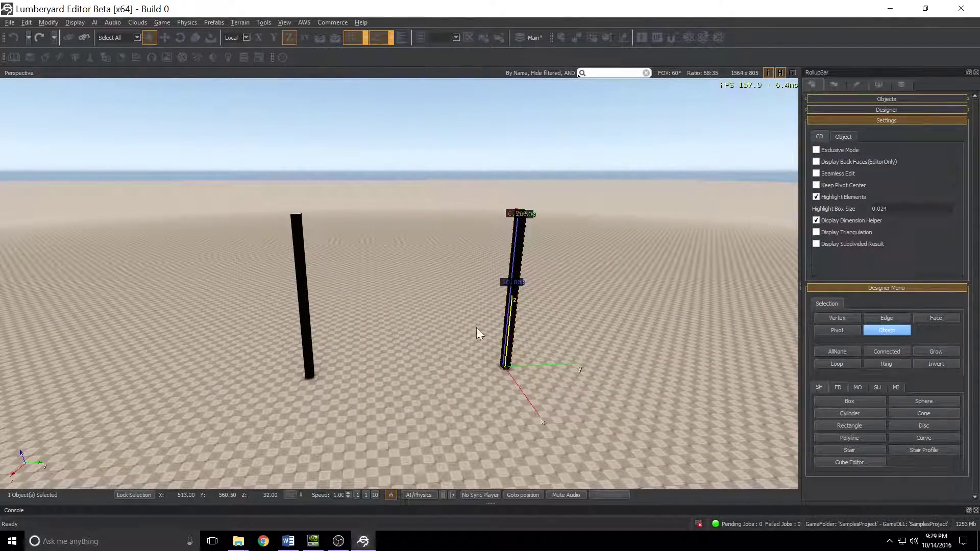
{"action": "left_click", "coordinate": [302, 288], "text": "ctrl"}
{"action": "left_click", "coordinate": [841, 445]}
{"action": "left_click", "coordinate": [850, 495]}
{"action": "left_click", "coordinate": [846, 303]}
{"action": "left_click_drag", "start_coordinate": [562, 413], "coordinate": [271, 196]}
Step: Clone the merged pair of posts and drop the copy in the scene
{"action": "key", "text": "a"}
{"action": "right_click_drag", "start_coordinate": [306, 342], "coordinate": [418, 342]}
{"action": "key", "text": "ctrl+c"}
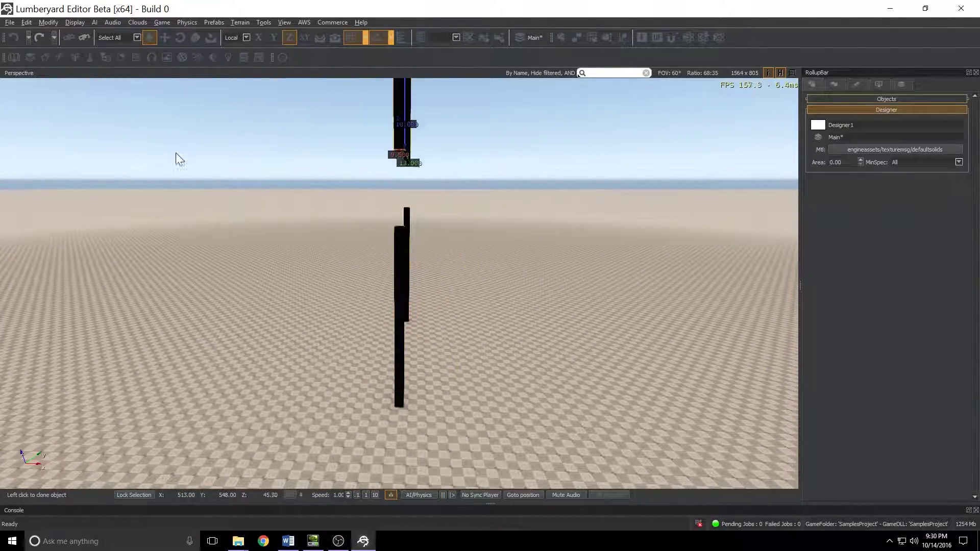
{"action": "left_click", "coordinate": [414, 200]}
{"action": "left_click_drag", "start_coordinate": [414, 200], "coordinate": [345, 199]}
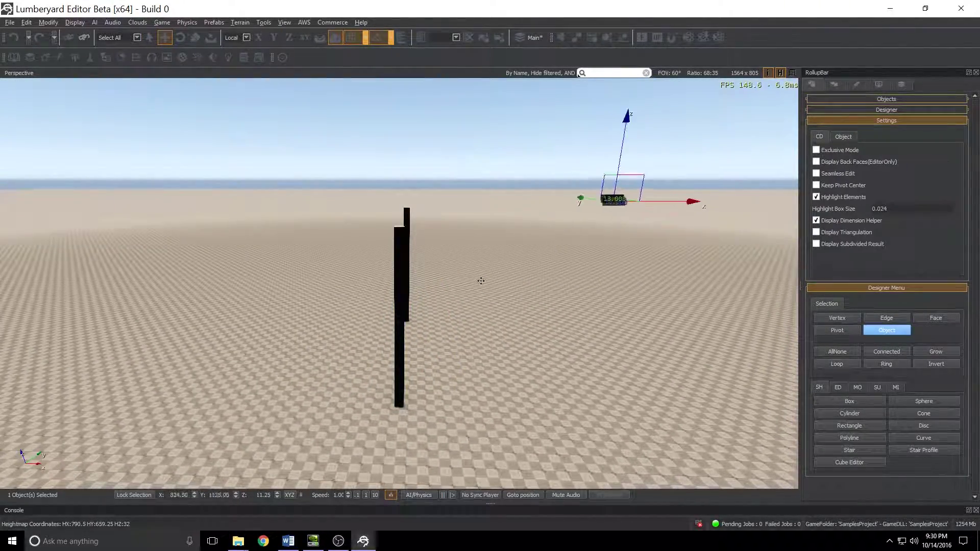
Step: Move the cloned pair of posts back across the terrain toward the original pair
{"action": "left_click_drag", "start_coordinate": [636, 122], "coordinate": [644, 78]}
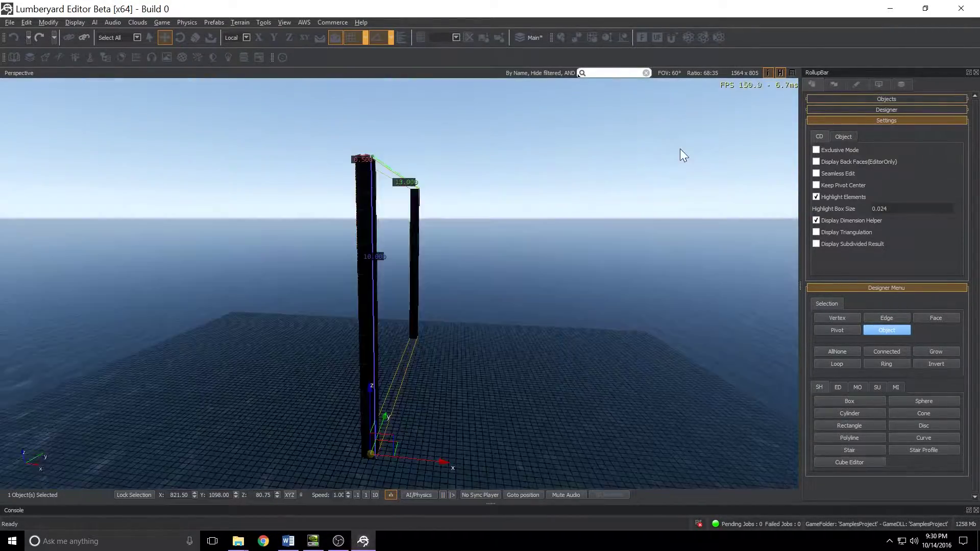
{"action": "right_click_drag", "start_coordinate": [680, 149], "coordinate": [463, 262]}
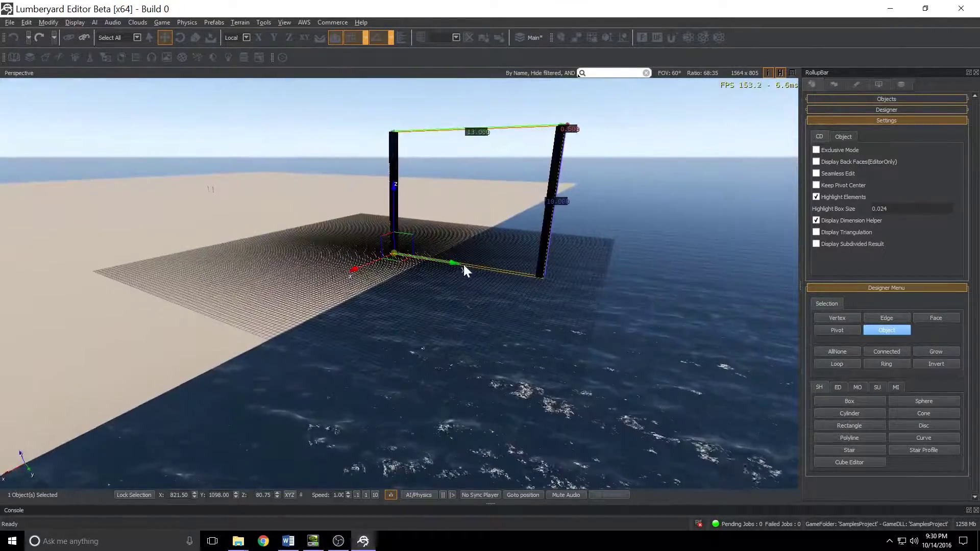
{"action": "left_click_drag", "start_coordinate": [464, 262], "coordinate": [437, 217]}
{"action": "right_click_drag", "start_coordinate": [438, 217], "coordinate": [623, 186]}
{"action": "left_click_drag", "start_coordinate": [623, 187], "coordinate": [236, 232]}
{"action": "right_click_drag", "start_coordinate": [237, 231], "coordinate": [324, 230]}
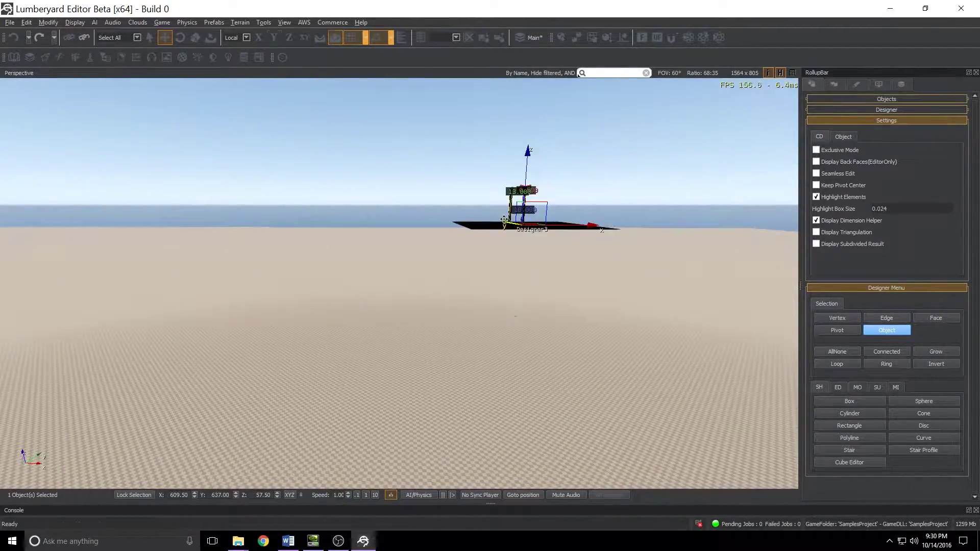
Step: Bring the cloned pair down to ground level near the original posts
{"action": "left_click_drag", "start_coordinate": [504, 219], "coordinate": [486, 297]}
{"action": "right_click_drag", "start_coordinate": [485, 298], "coordinate": [367, 262]}
{"action": "left_click_drag", "start_coordinate": [367, 262], "coordinate": [366, 484]}
{"action": "right_click_drag", "start_coordinate": [367, 485], "coordinate": [617, 210]}
{"action": "left_click_drag", "start_coordinate": [617, 209], "coordinate": [601, 224]}
{"action": "left_click_drag", "start_coordinate": [648, 282], "coordinate": [329, 336]}
Step: Line up the cloned pair parallel to the originals for an overall width of 8.5 and merge both pairs into one four-post frame
{"action": "key", "text": "w"}
{"action": "right_click_drag", "start_coordinate": [328, 337], "coordinate": [472, 378]}
{"action": "left_click_drag", "start_coordinate": [480, 340], "coordinate": [442, 339]}
{"action": "key", "text": "d"}
{"action": "right_click_drag", "start_coordinate": [442, 340], "coordinate": [388, 331]}
{"action": "left_click_drag", "start_coordinate": [444, 342], "coordinate": [402, 344]}
{"action": "right_click_drag", "start_coordinate": [401, 344], "coordinate": [352, 273]}
{"action": "key", "text": "s"}
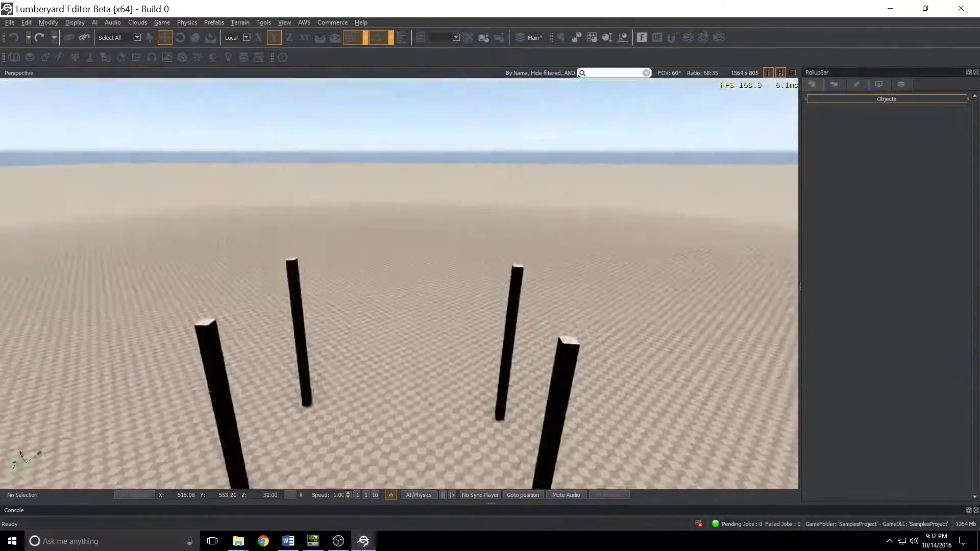
{"action": "scroll", "coordinate": [316, 216], "scroll_direction": "down", "scroll_amount": 5}
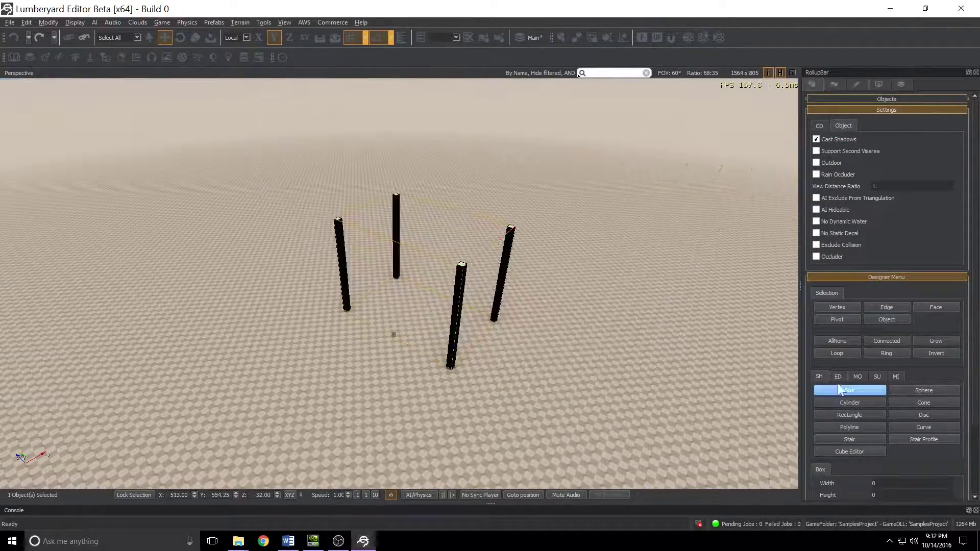
Step: Activate the Box tool for the four-post frame and turn off grid snapping
{"action": "right_click_drag", "start_coordinate": [331, 275], "coordinate": [331, 275]}
{"action": "left_click", "coordinate": [365, 37]}
{"action": "left_click", "coordinate": [362, 58]}
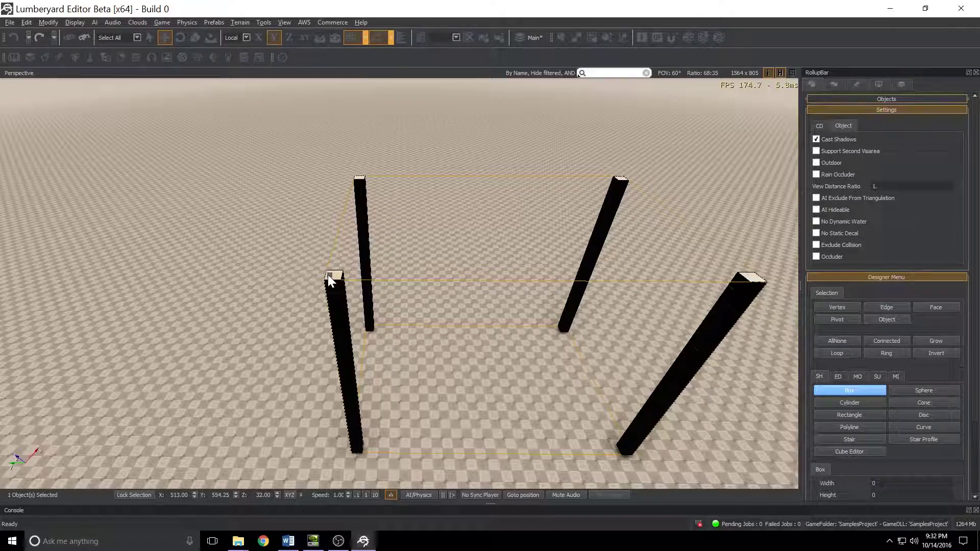
{"action": "left_click", "coordinate": [365, 37]}
{"action": "left_click", "coordinate": [372, 153]}
{"action": "left_click", "coordinate": [351, 38]}
{"action": "scroll", "coordinate": [328, 277], "scroll_direction": "up", "scroll_amount": 3}
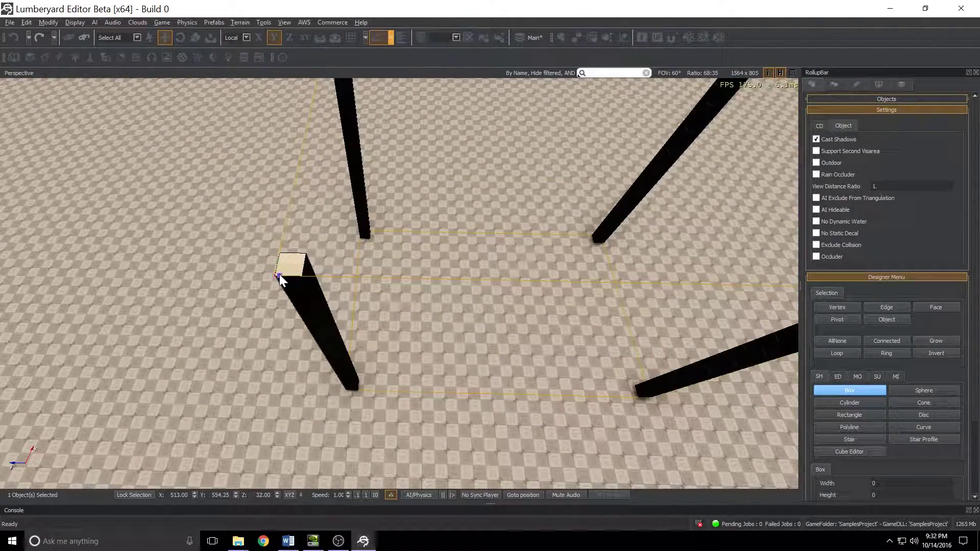
Step: Draw the base of a 13 by 8.5 box across the tops of the four posts, from one outer corner to the opposite one
{"action": "mouse_move", "coordinate": [279, 274]}
{"action": "left_mouse_down"}
{"action": "mouse_move", "coordinate": [539, 114]}
{"action": "mouse_move", "coordinate": [507, 127]}
{"action": "mouse_move", "coordinate": [464, 126]}
{"action": "left_mouse_up"}
{"action": "key", "text": "w"}
{"action": "key", "text": "d"}
{"action": "key", "text": "s"}
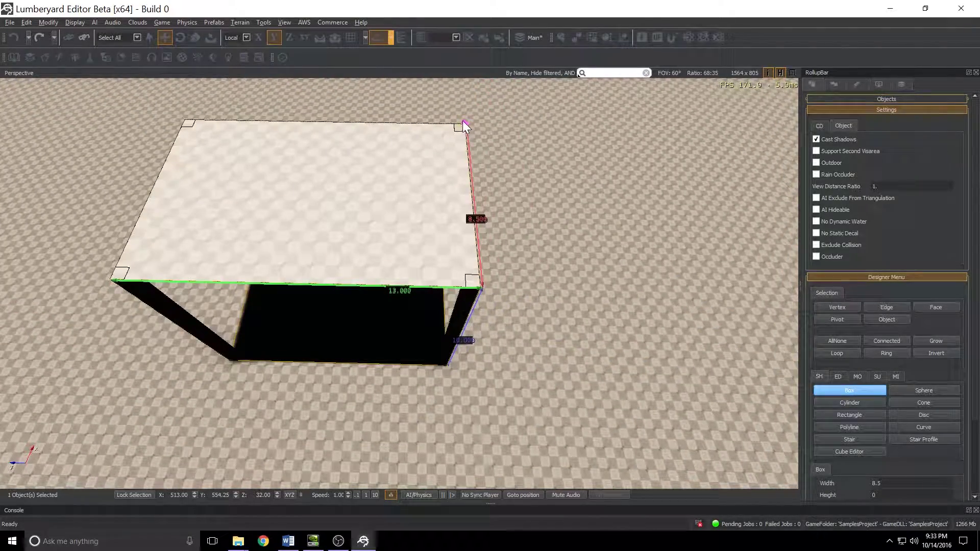
Step: Turn grid snapping back on, raise the box to a height of 0.5 and finish editing the structure
{"action": "right_click_drag", "start_coordinate": [463, 118], "coordinate": [416, 166]}
{"action": "middle_click_drag", "start_coordinate": [415, 167], "coordinate": [381, 139]}
{"action": "right_click_drag", "start_coordinate": [375, 99], "coordinate": [436, 160]}
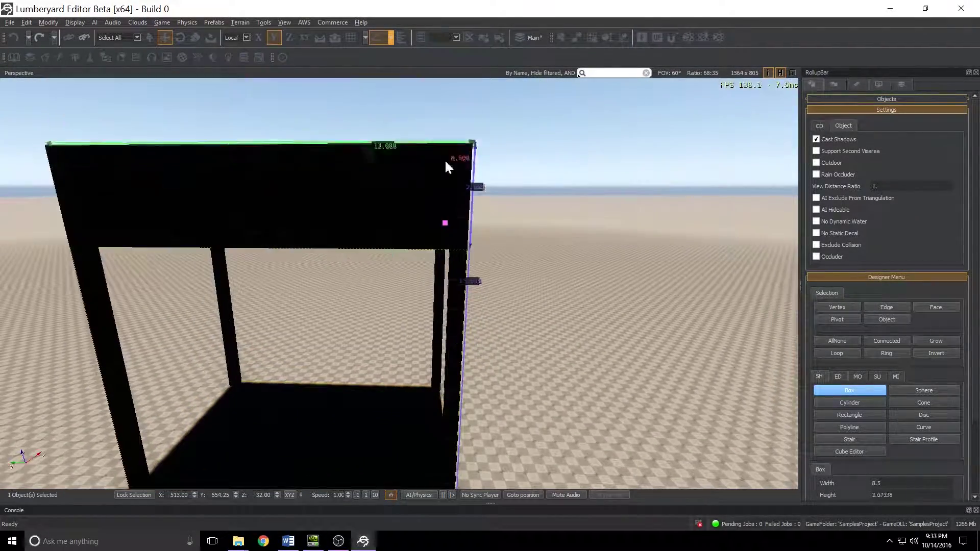
{"action": "left_click", "coordinate": [351, 38]}
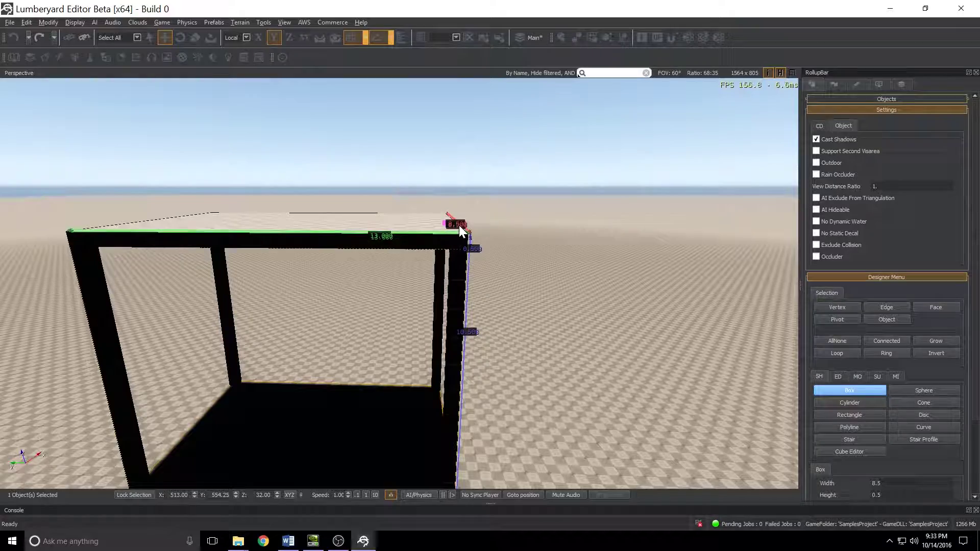
{"action": "left_click", "coordinate": [459, 225]}
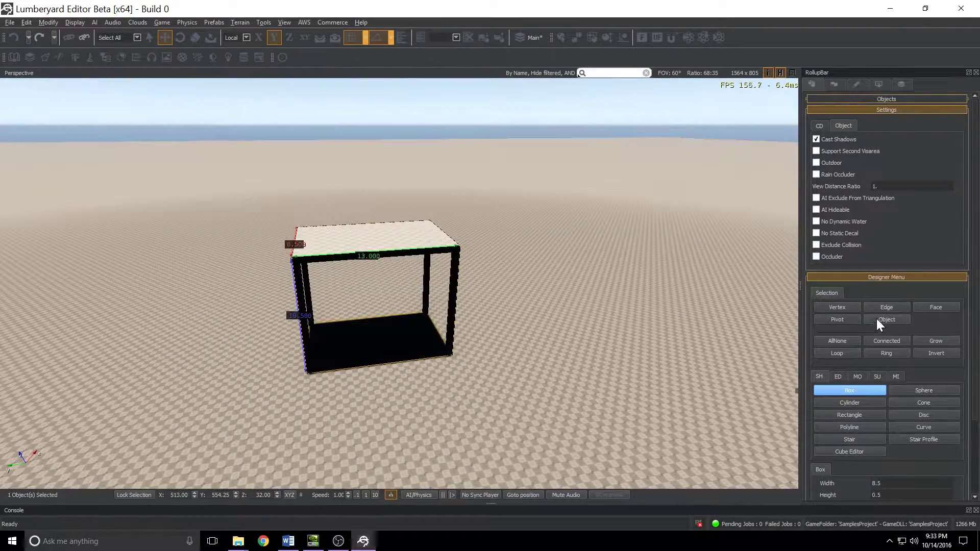
{"action": "left_click", "coordinate": [877, 319]}
{"action": "left_click", "coordinate": [289, 201]}
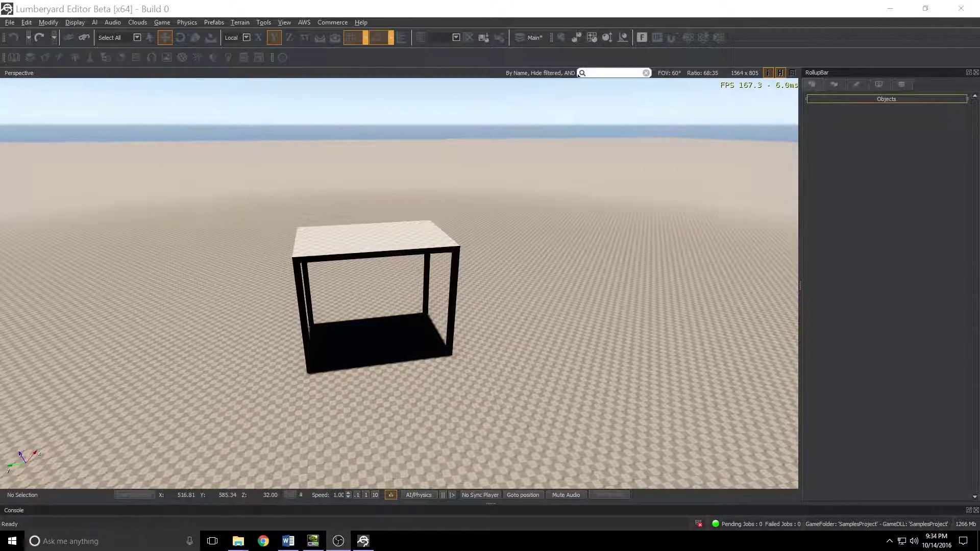
Step: Select the finished table as a whole object on the terrain
{"action": "right_click_drag", "start_coordinate": [228, 310], "coordinate": [460, 316]}
{"action": "key", "text": "w"}
{"action": "right_click_drag", "start_coordinate": [399, 284], "coordinate": [266, 235]}
{"action": "key", "text": "d"}
{"action": "right_click_drag", "start_coordinate": [227, 309], "coordinate": [171, 173]}
{"action": "left_click", "coordinate": [314, 191]}
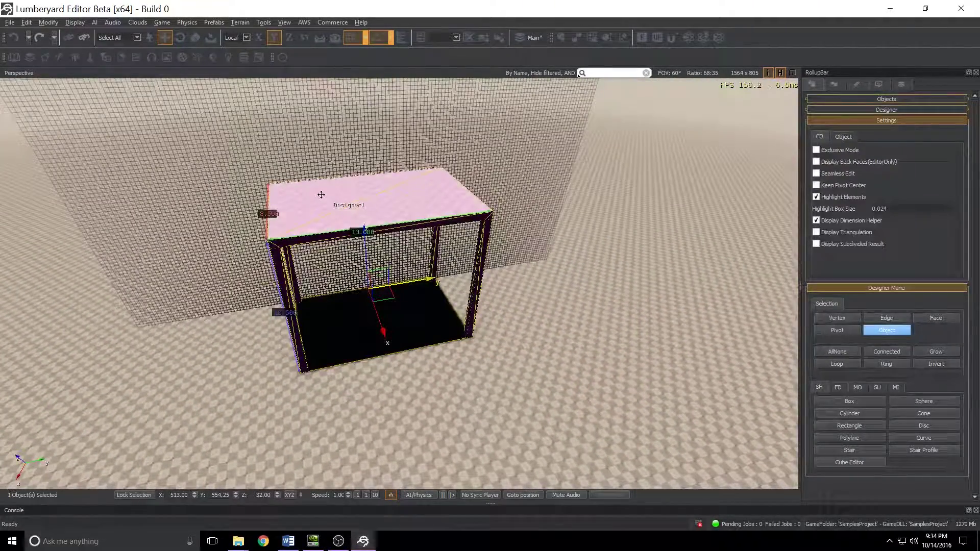
Step: Export the selected table as an OBJ file named bad_table into the abg level folder
{"action": "left_click", "coordinate": [894, 110]}
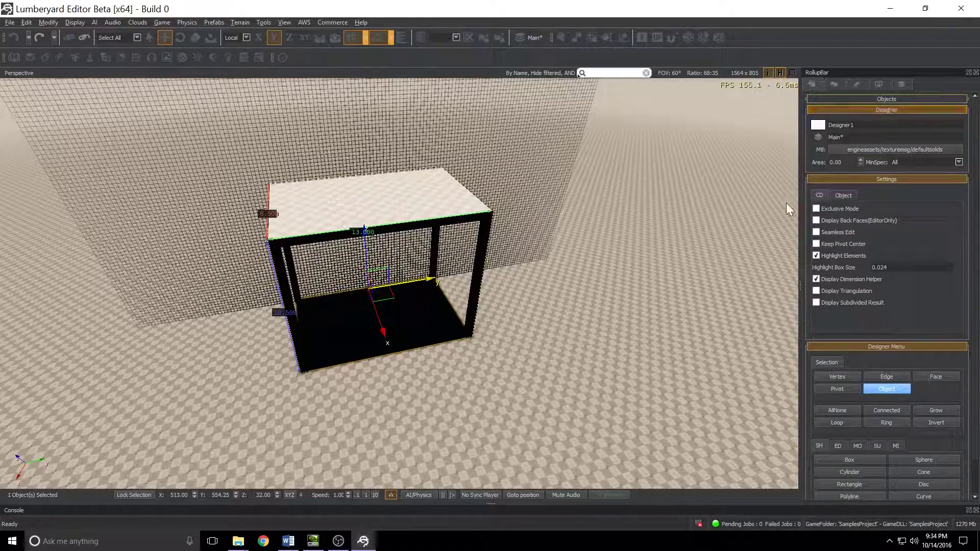
{"action": "scroll", "coordinate": [874, 309], "scroll_direction": "down", "scroll_amount": 1}
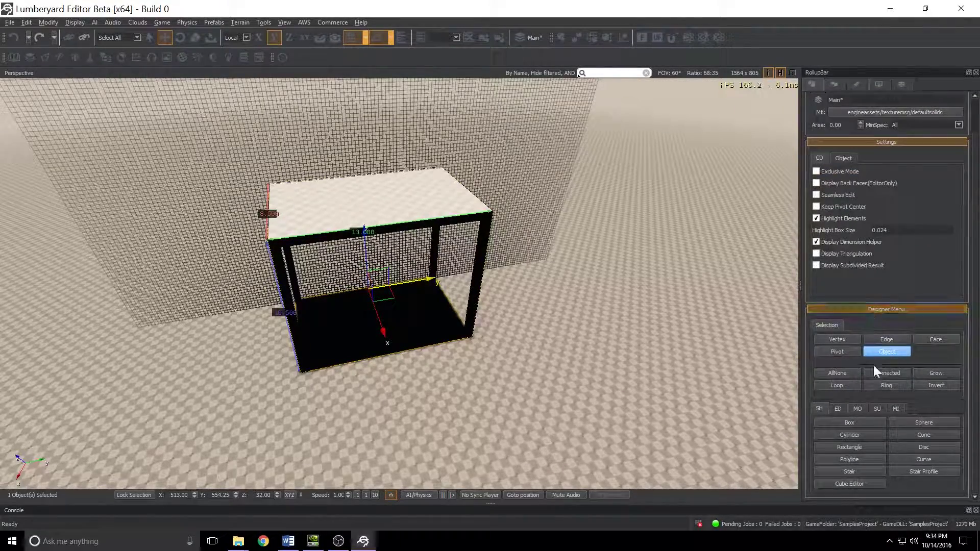
{"action": "left_click", "coordinate": [894, 409]}
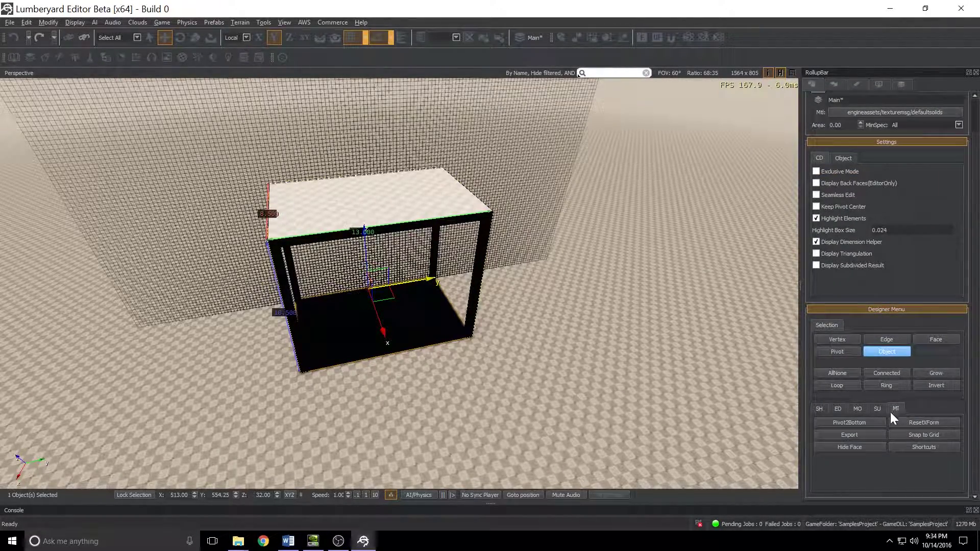
{"action": "left_click", "coordinate": [859, 434]}
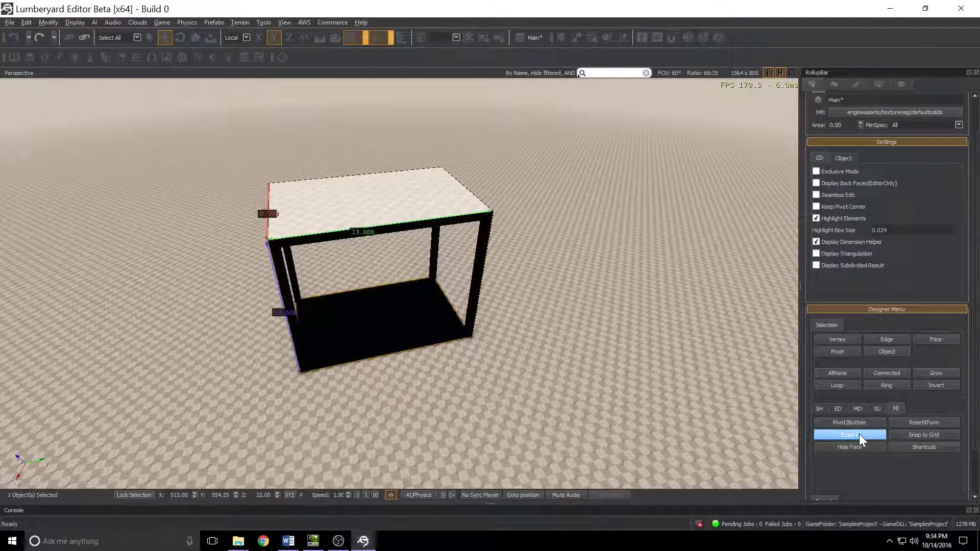
{"action": "scroll", "coordinate": [877, 477], "scroll_direction": "down", "scroll_amount": 2}
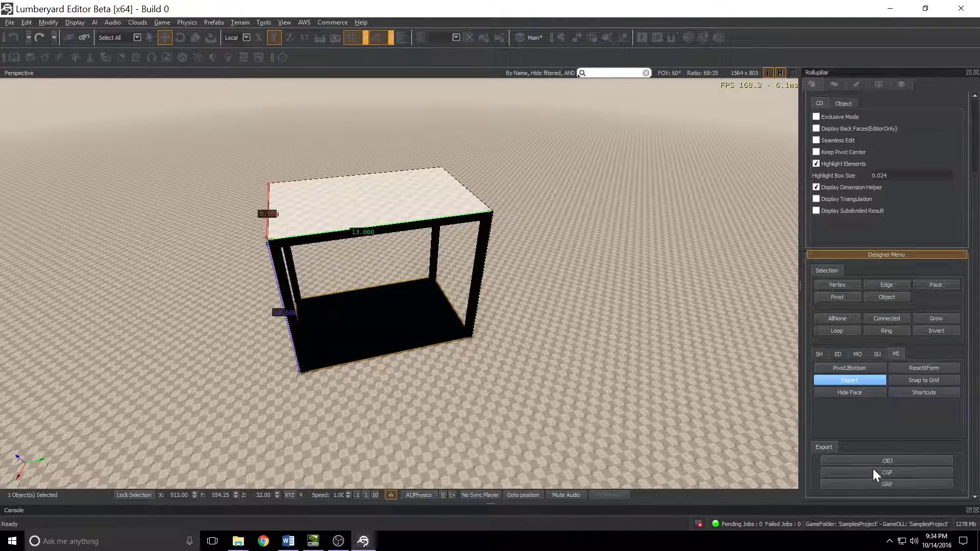
{"action": "left_click", "coordinate": [903, 458]}
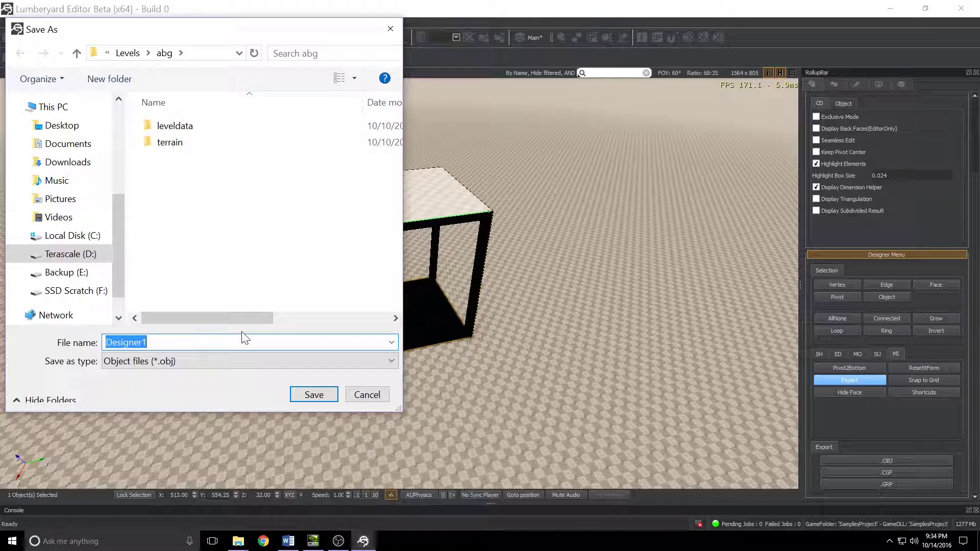
{"action": "type", "text": "bag+"}
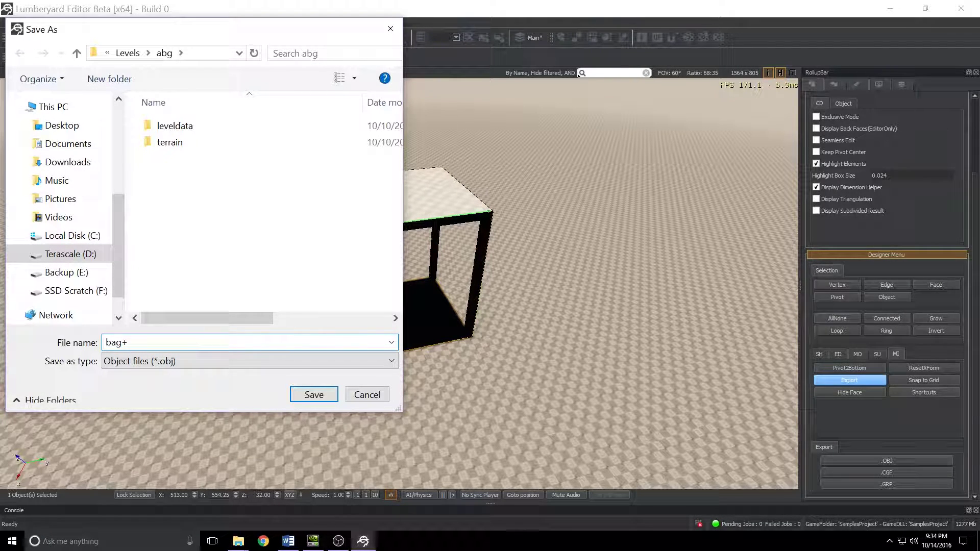
{"action": "key", "text": "BackSpace"}
{"action": "key", "text": "BackSpace"}
{"action": "type", "text": "d_table"}
{"action": "left_click", "coordinate": [328, 394]}
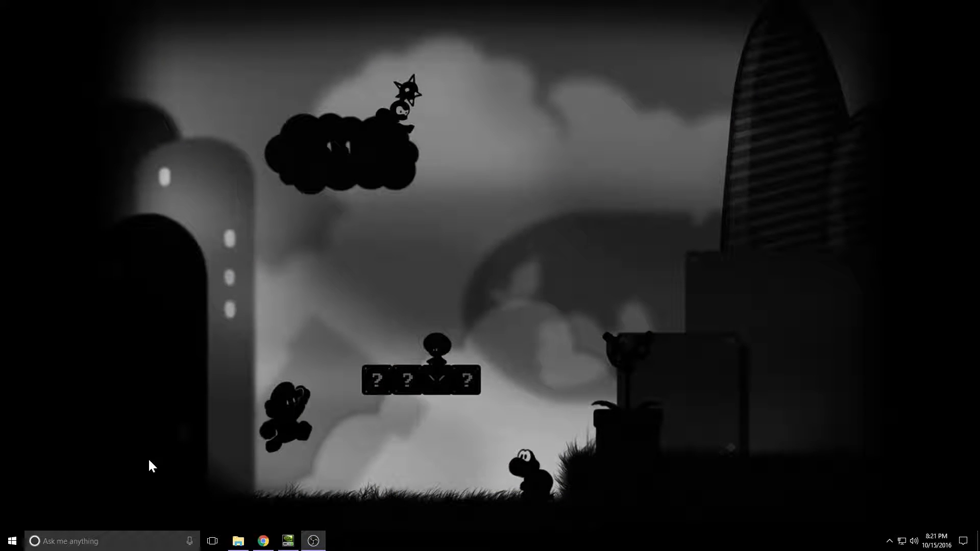
Step: Launch Maya, dismiss the What's New highlight settings and make the viewport slightly taller
{"action": "key", "text": "super"}
{"action": "type", "text": "maya"}
{"action": "key", "text": "Return"}
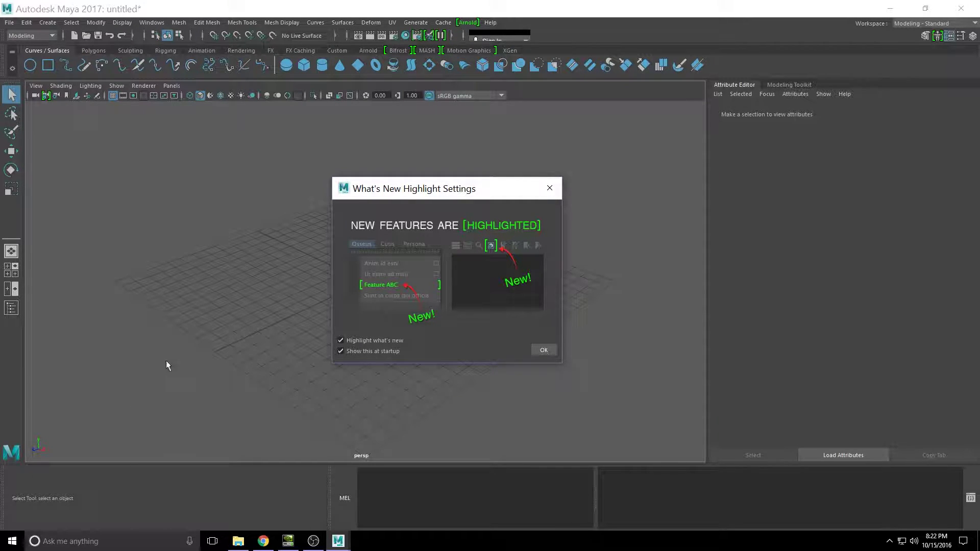
{"action": "left_click", "coordinate": [542, 351]}
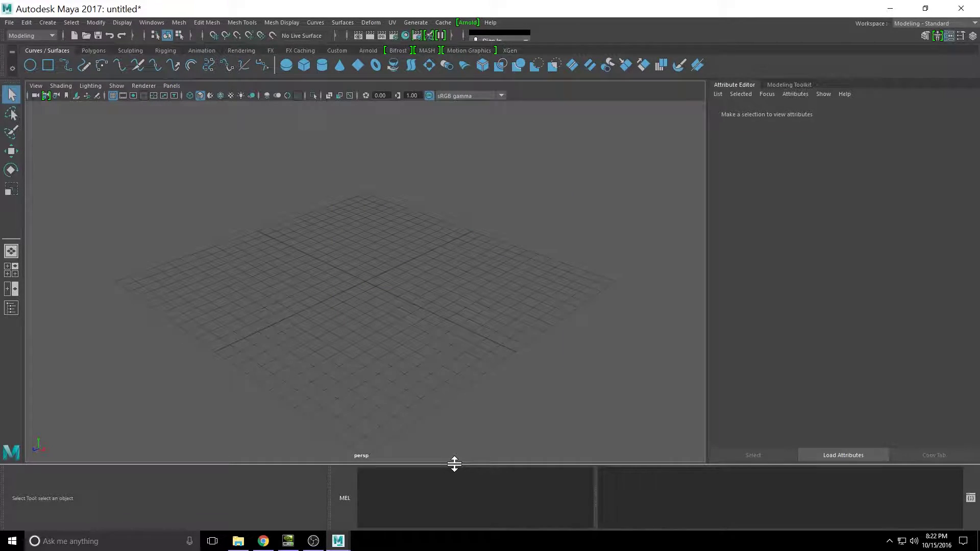
{"action": "left_click_drag", "start_coordinate": [451, 464], "coordinate": [452, 480]}
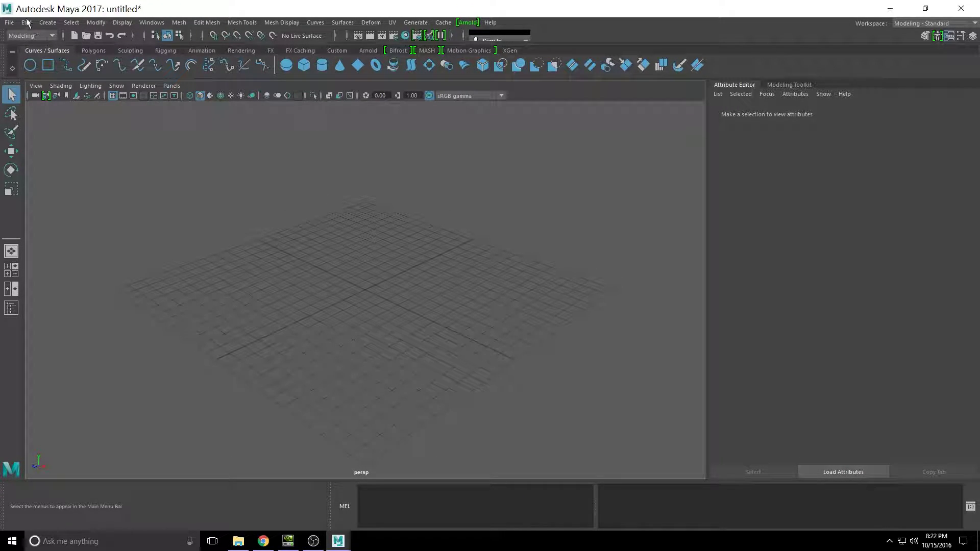
Step: Start a file import and browse to D:\Program Files\Lumberyard\1.5.0.0\dev\SamplesProject\Levels\abg
{"action": "left_click", "coordinate": [10, 23]}
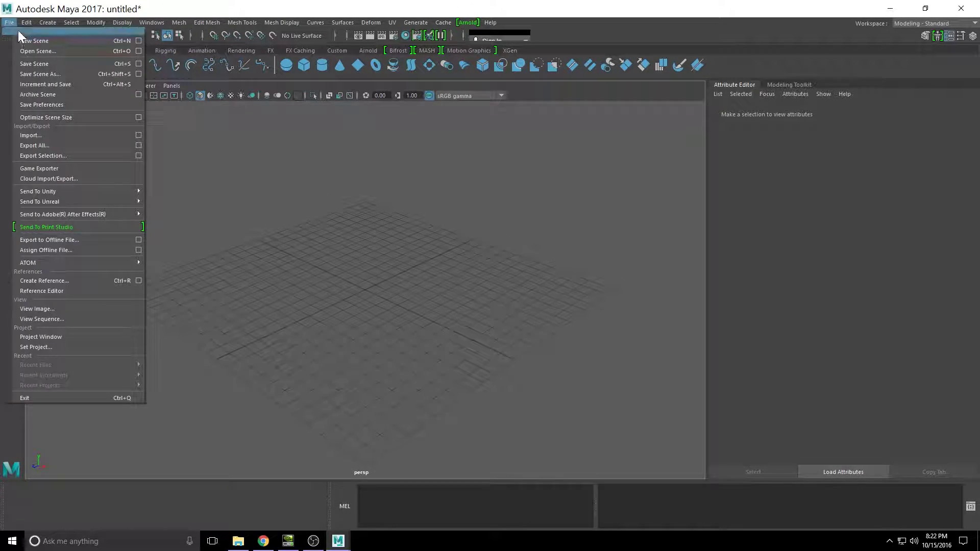
{"action": "left_click", "coordinate": [54, 134]}
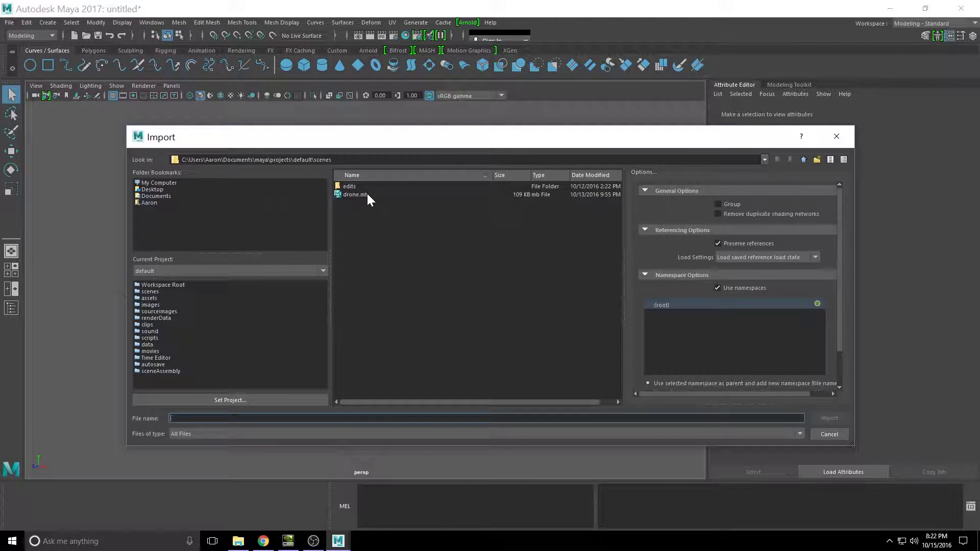
{"action": "left_click", "coordinate": [168, 181]}
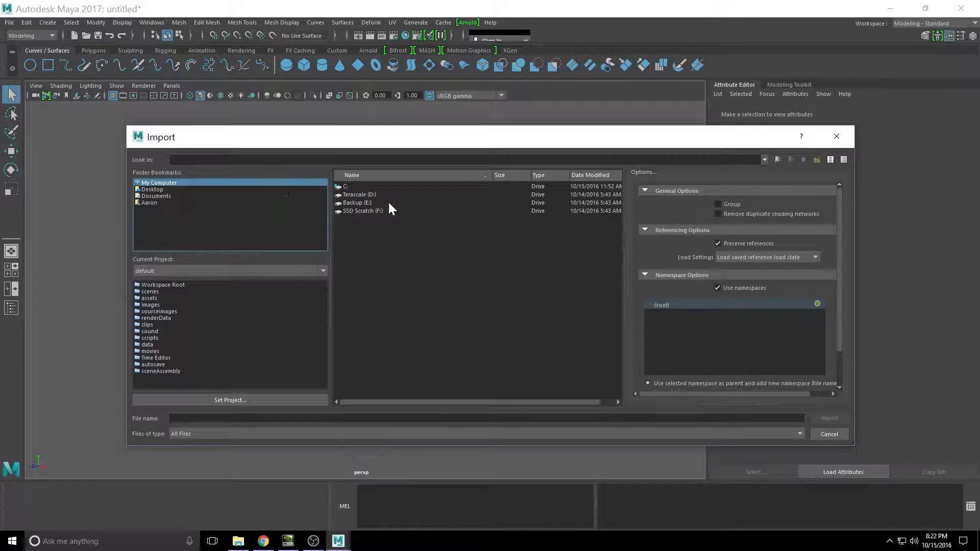
{"action": "double_click", "coordinate": [361, 194]}
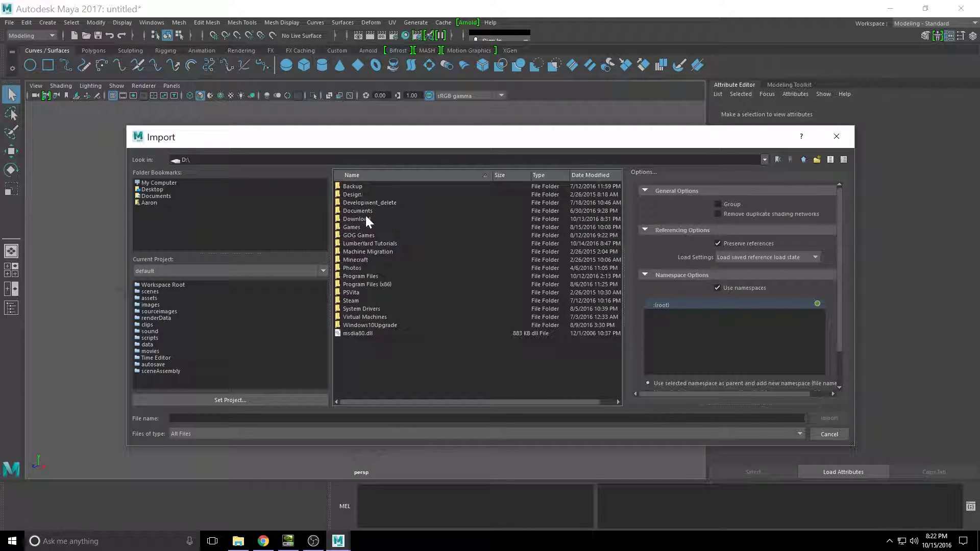
{"action": "double_click", "coordinate": [362, 276]}
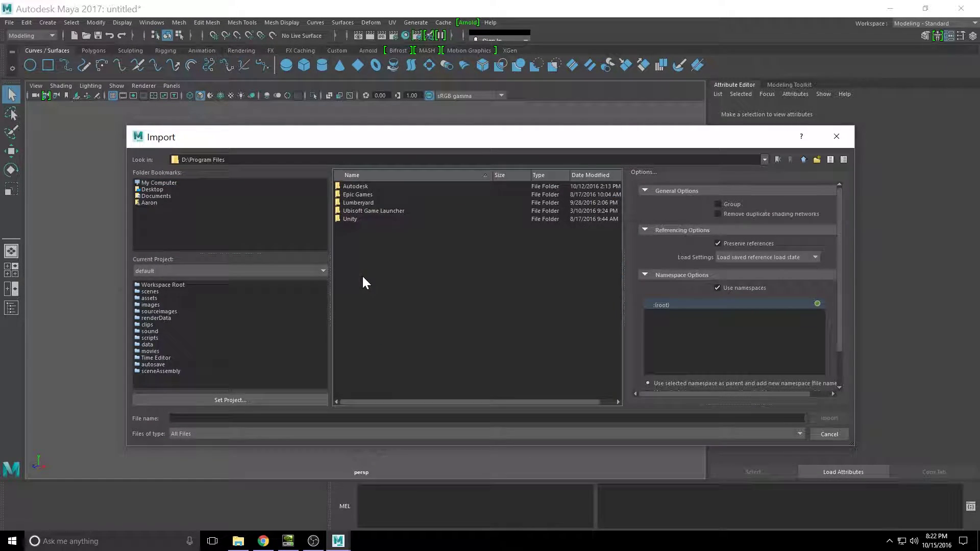
{"action": "double_click", "coordinate": [356, 203]}
{"action": "double_click", "coordinate": [353, 186]}
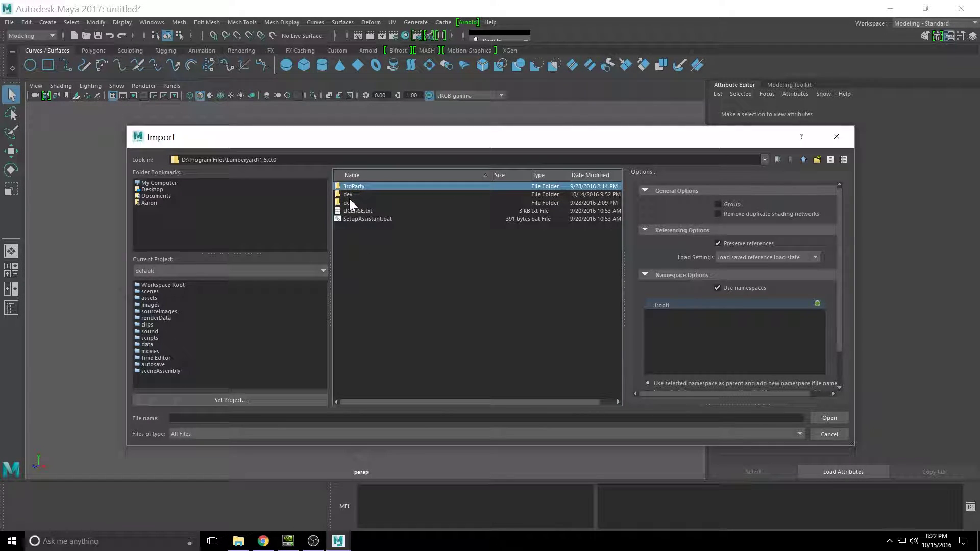
{"action": "double_click", "coordinate": [349, 193]}
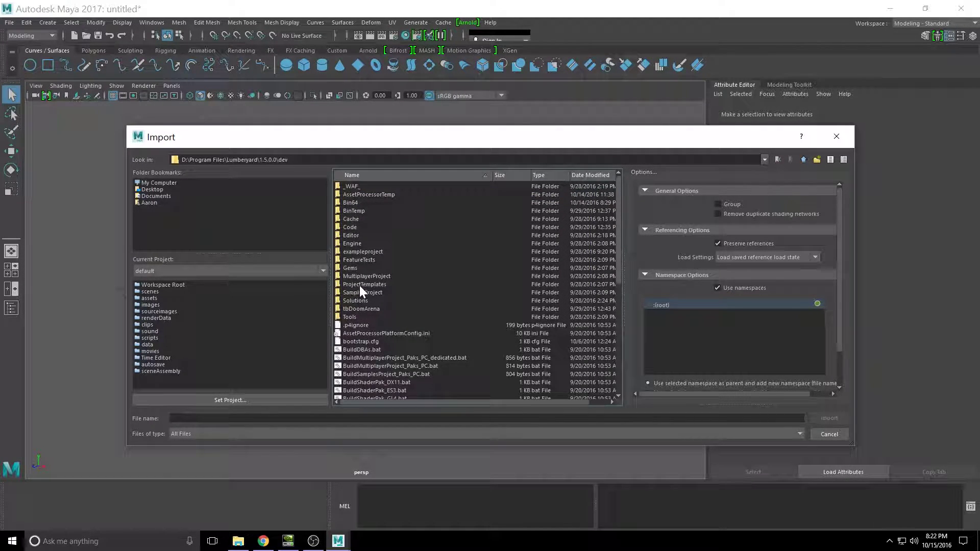
{"action": "double_click", "coordinate": [360, 291]}
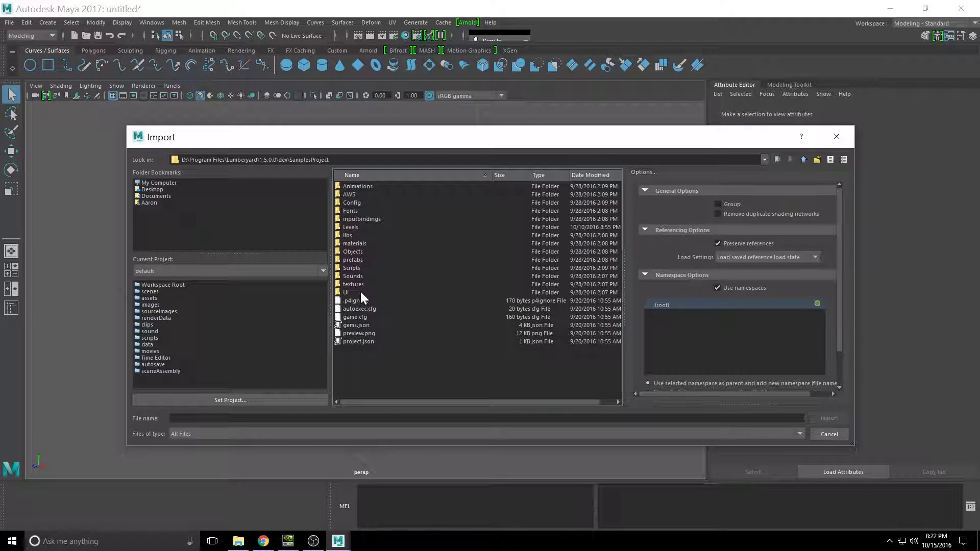
{"action": "double_click", "coordinate": [355, 227]}
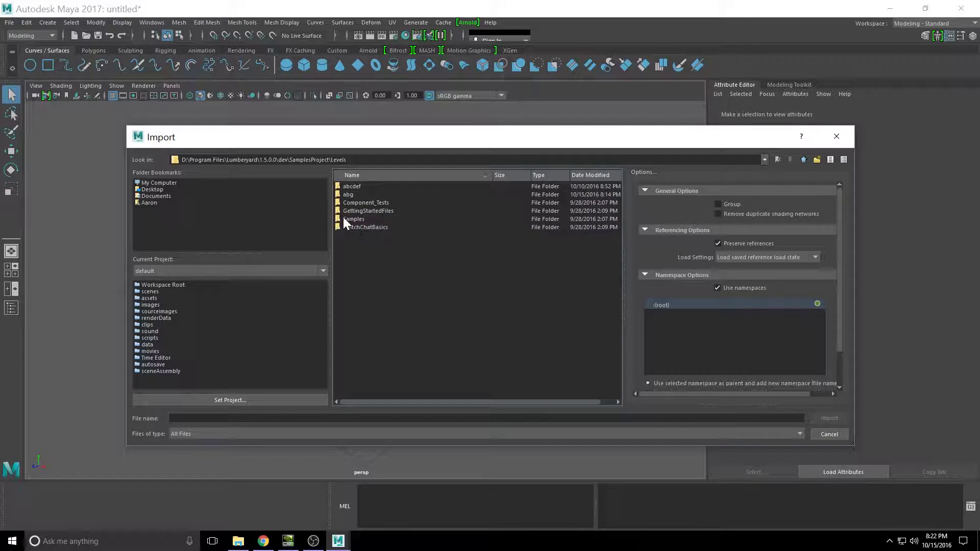
{"action": "double_click", "coordinate": [345, 193]}
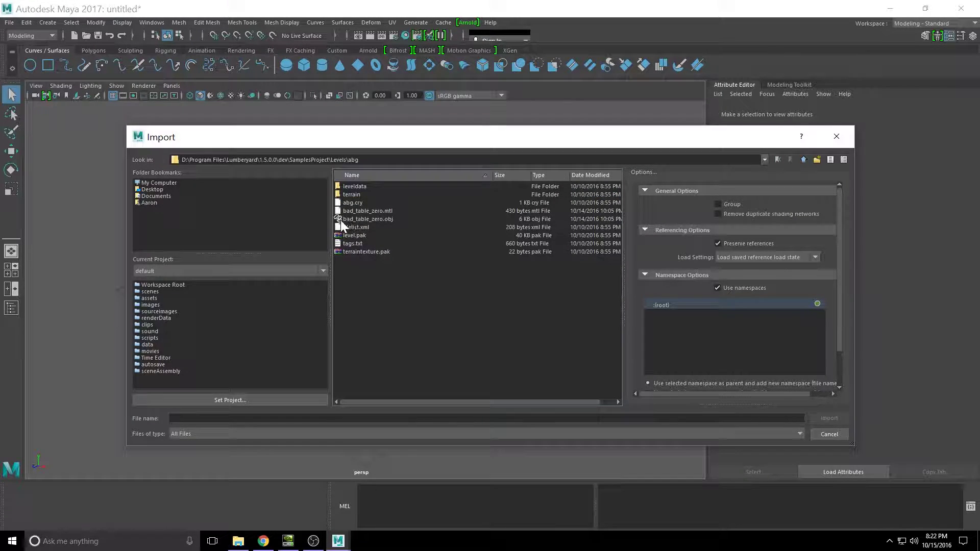
Step: Import bad_table_zero.obj into the scene and frame the imported table in the perspective view
{"action": "left_click", "coordinate": [374, 220]}
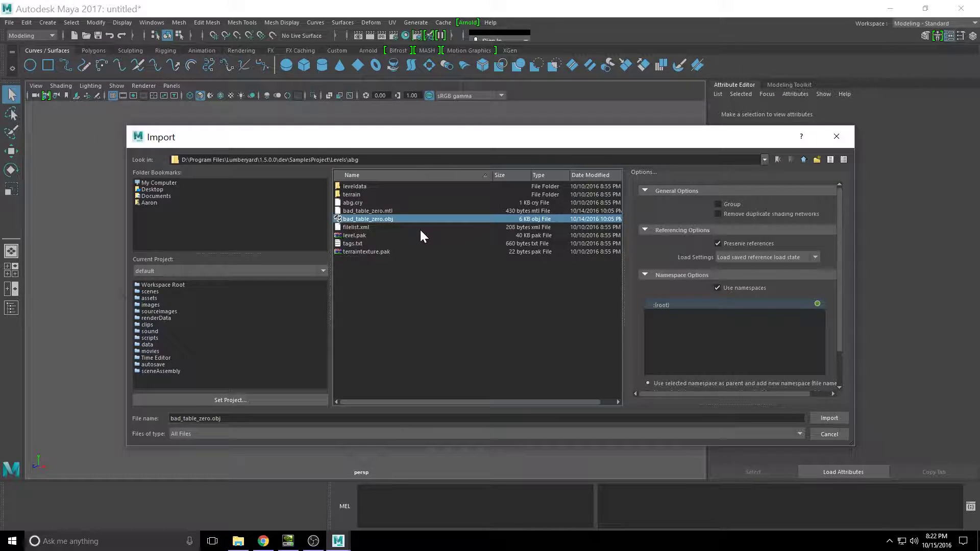
{"action": "left_click", "coordinate": [832, 419]}
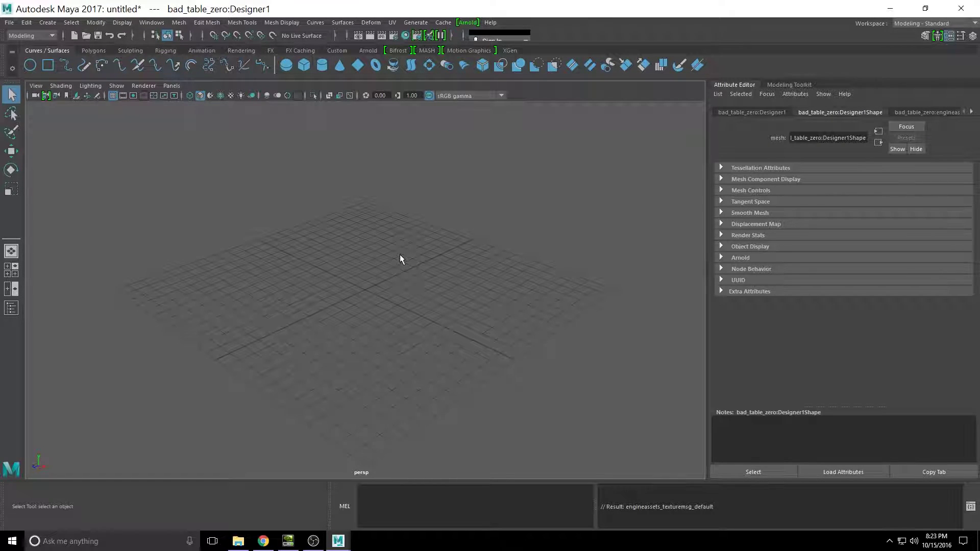
{"action": "key", "text": "f"}
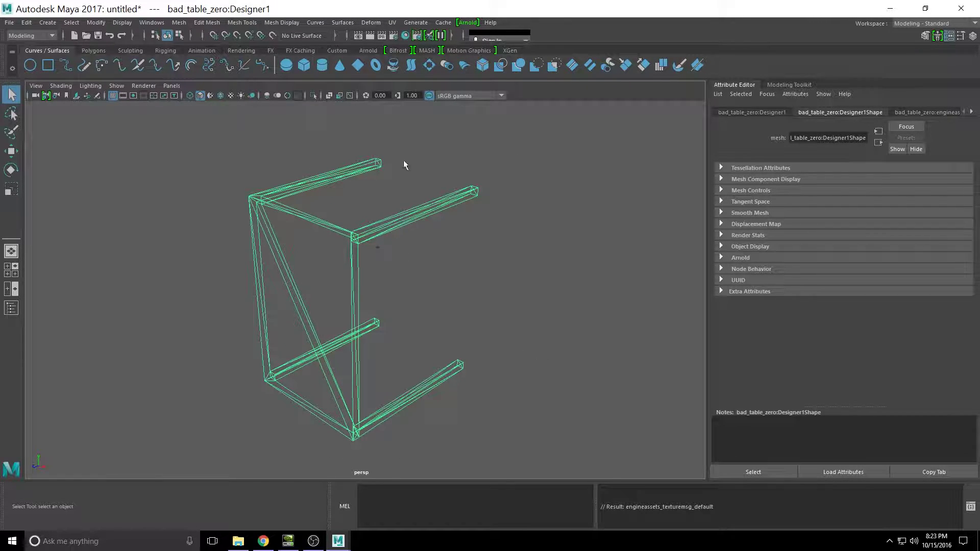
Step: Scale the imported table down uniformly to a factor of about 0.006 so it fits on the scene grid
{"action": "key", "text": "r"}
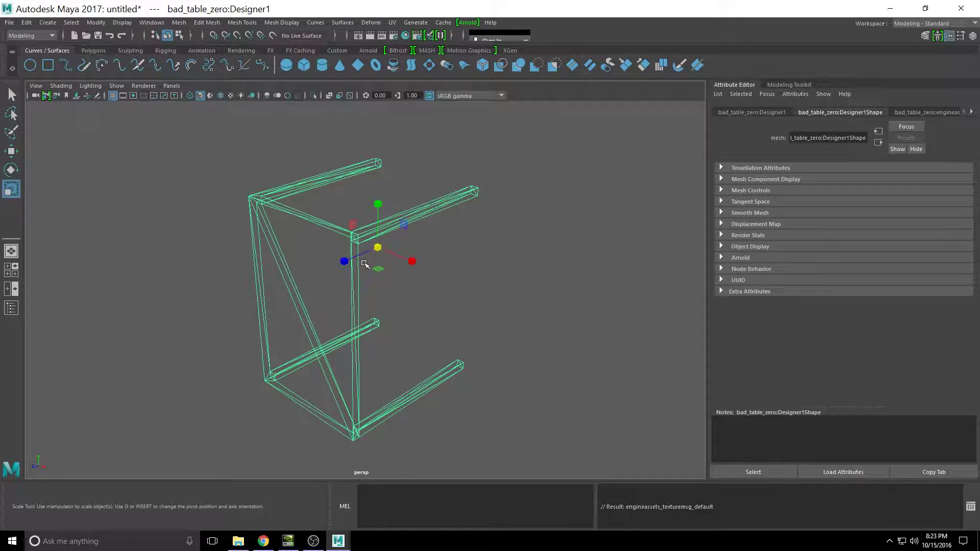
{"action": "left_click_drag", "start_coordinate": [377, 248], "coordinate": [183, 234]}
{"action": "key", "text": "ctrl+z"}
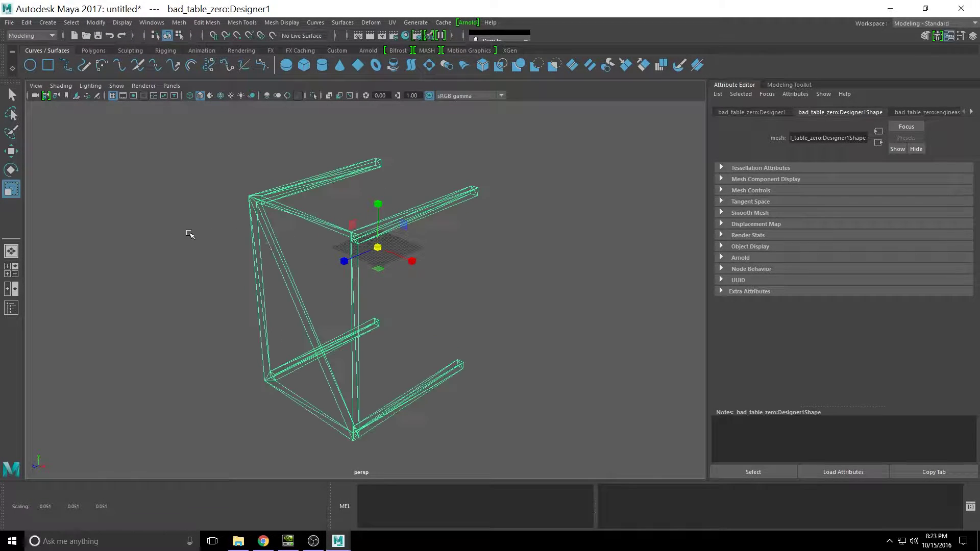
{"action": "left_click_drag", "start_coordinate": [374, 246], "coordinate": [179, 243]}
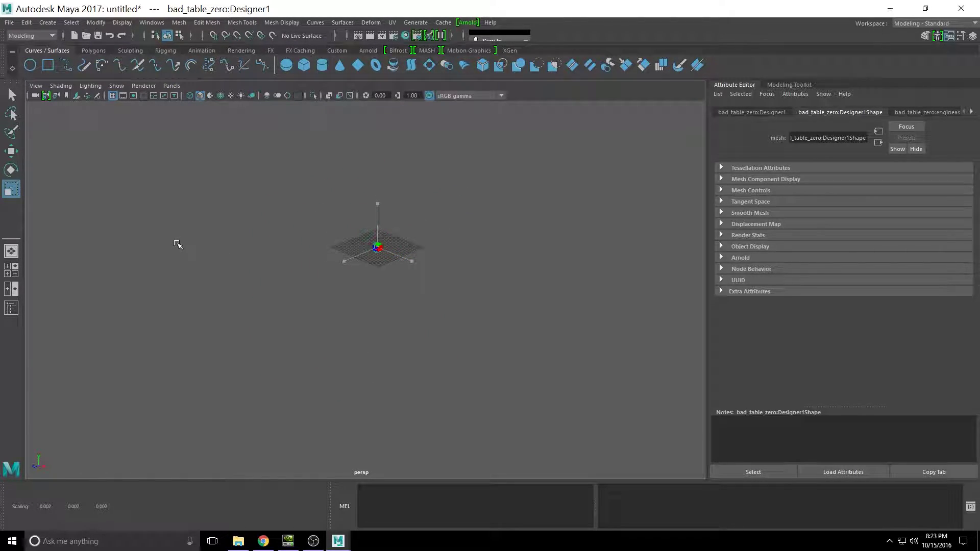
{"action": "key", "text": "ctrl+z"}
{"action": "left_click_drag", "start_coordinate": [378, 247], "coordinate": [541, 246]}
{"action": "scroll", "coordinate": [483, 271], "scroll_direction": "down", "scroll_amount": 8}
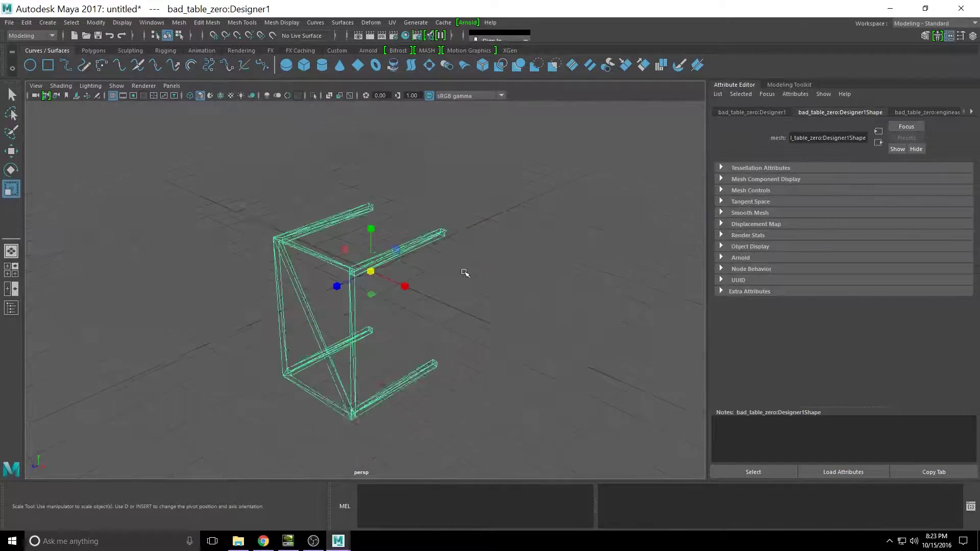
{"action": "scroll", "coordinate": [347, 289], "scroll_direction": "down", "scroll_amount": 1}
{"action": "left_click_drag", "start_coordinate": [370, 278], "coordinate": [453, 278]}
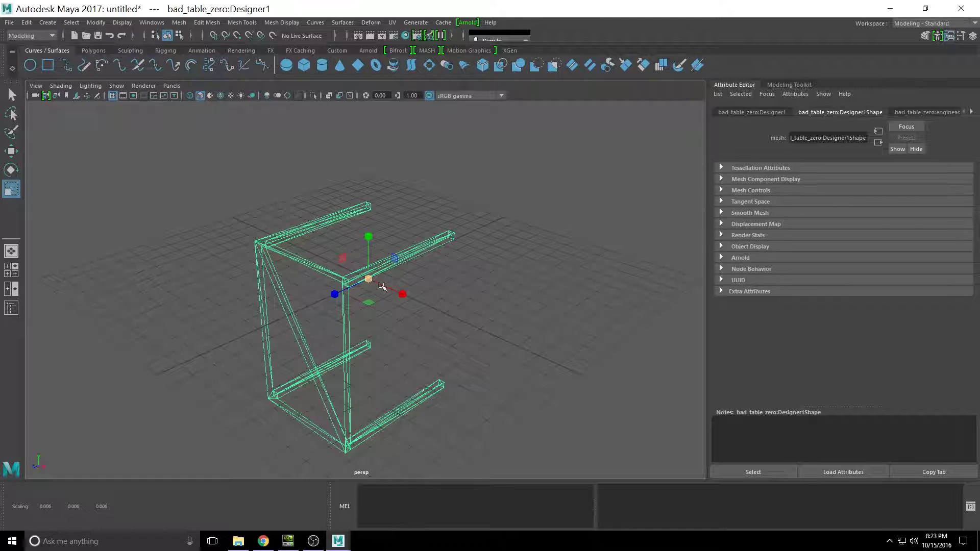
Step: Rotate the imported table -90 degrees about the X axis so it stands upright on its legs
{"action": "key", "text": "e"}
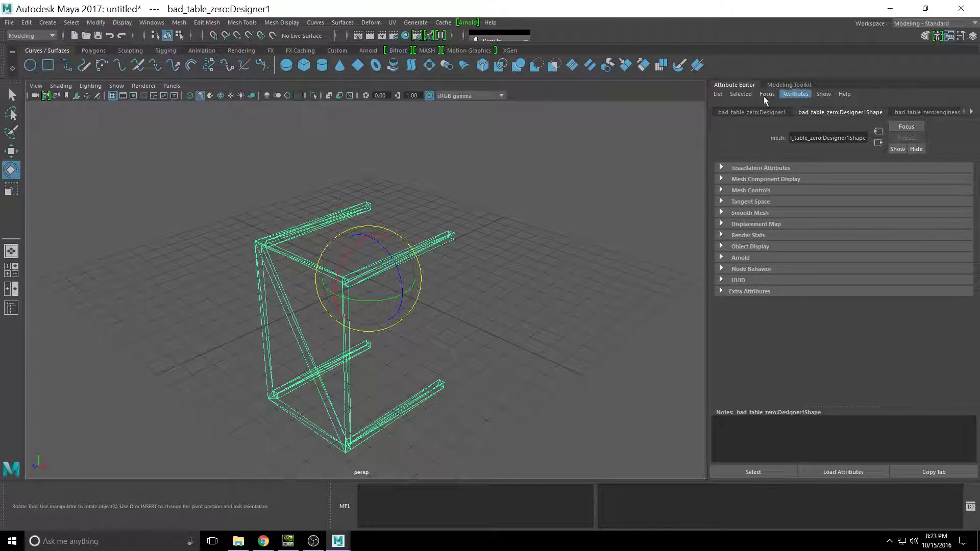
{"action": "left_click", "coordinate": [753, 112]}
{"action": "left_click", "coordinate": [803, 191]}
{"action": "type", "text": "-90"}
{"action": "key", "text": "Return"}
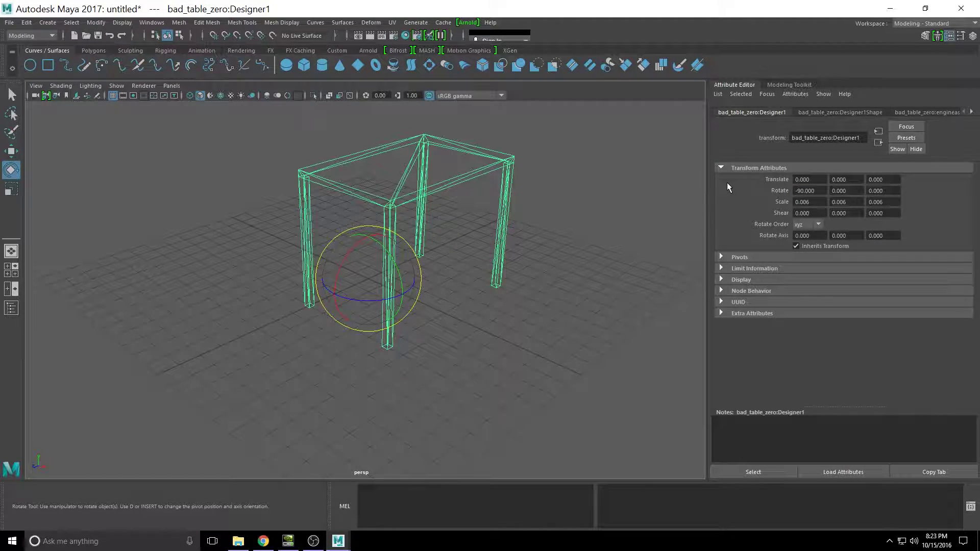
Step: Assign a new Lambert material to the whole table mesh
{"action": "left_click", "coordinate": [12, 95]}
{"action": "left_click_drag", "start_coordinate": [259, 120], "coordinate": [656, 422]}
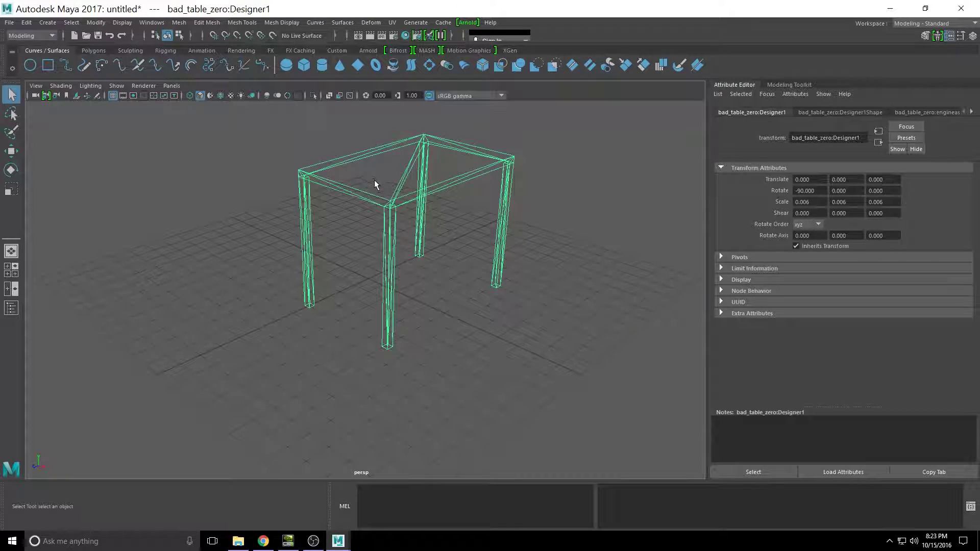
{"action": "right_click", "coordinate": [403, 189]}
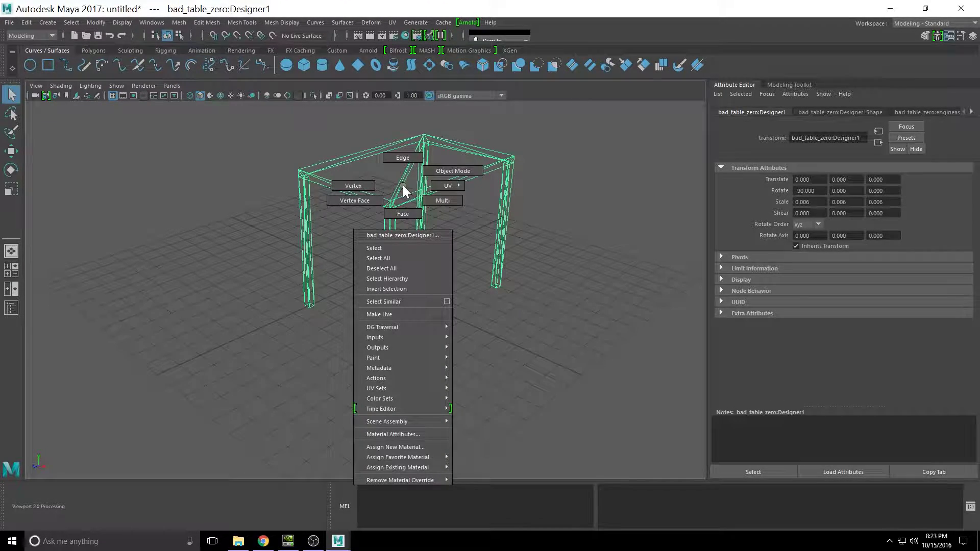
{"action": "left_click", "coordinate": [403, 444]}
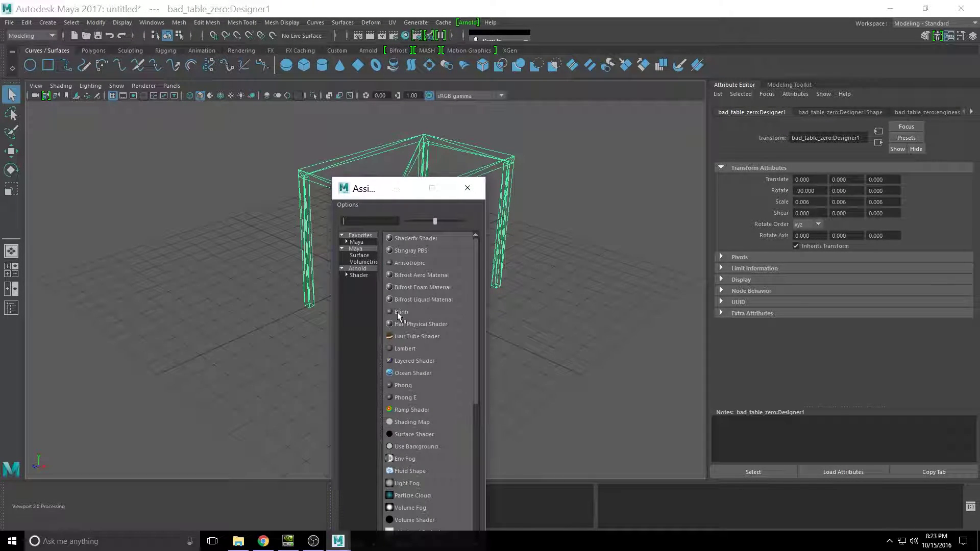
{"action": "left_click", "coordinate": [408, 349]}
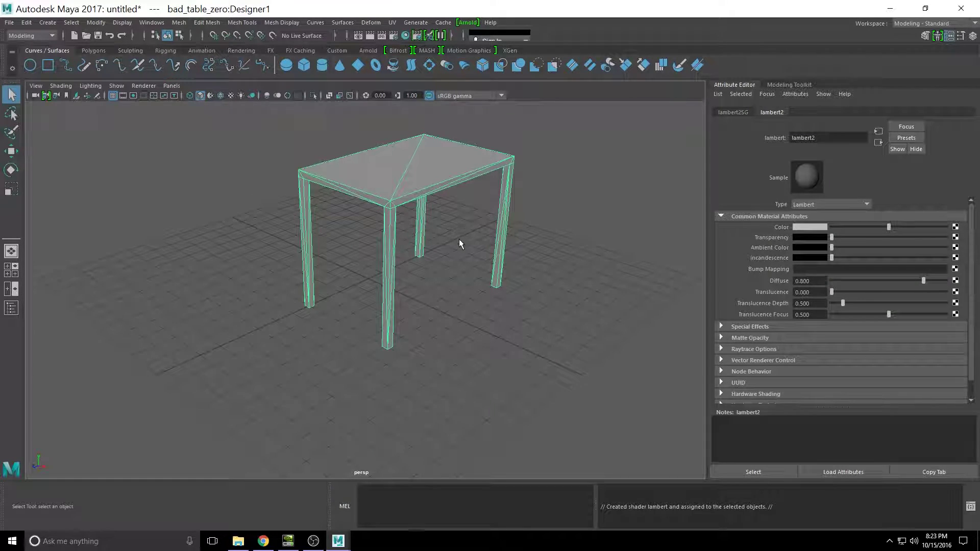
Step: Switch to vertex selection in the Modeling Toolkit and select all vertices of the table
{"action": "left_click_drag", "start_coordinate": [466, 259], "coordinate": [413, 248], "text": "alt"}
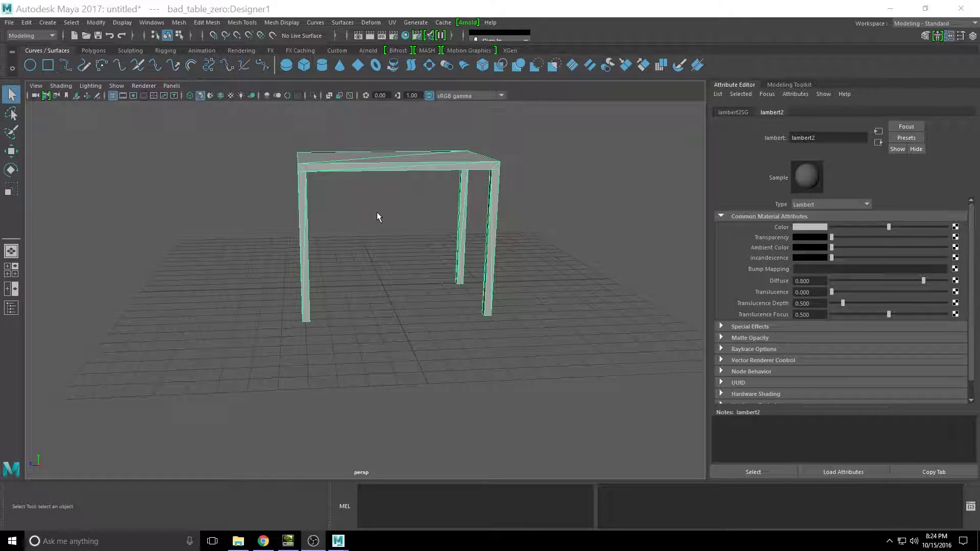
{"action": "left_click_drag", "start_coordinate": [382, 213], "coordinate": [384, 234], "text": "alt"}
{"action": "left_click_drag", "start_coordinate": [400, 296], "coordinate": [396, 269], "text": "alt"}
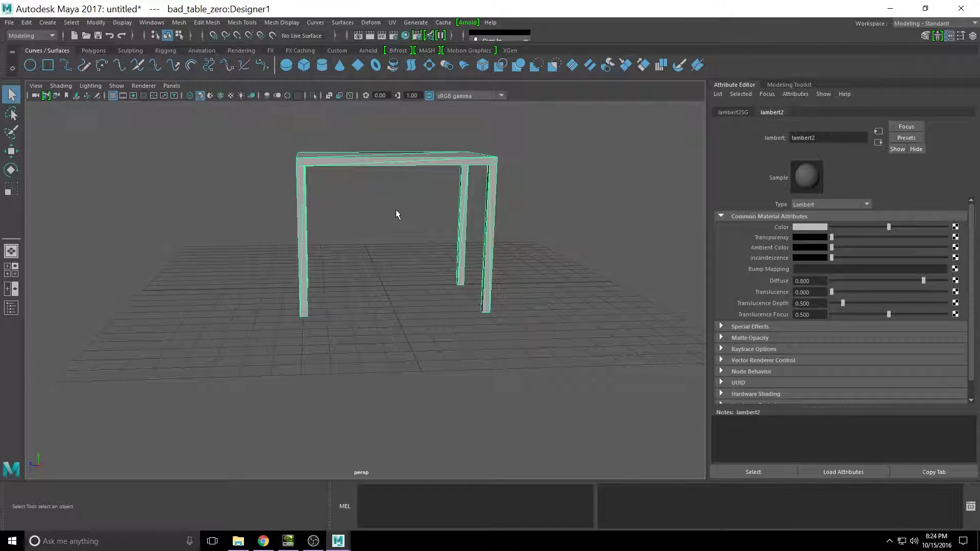
{"action": "left_click_drag", "start_coordinate": [396, 213], "coordinate": [437, 230], "text": "alt"}
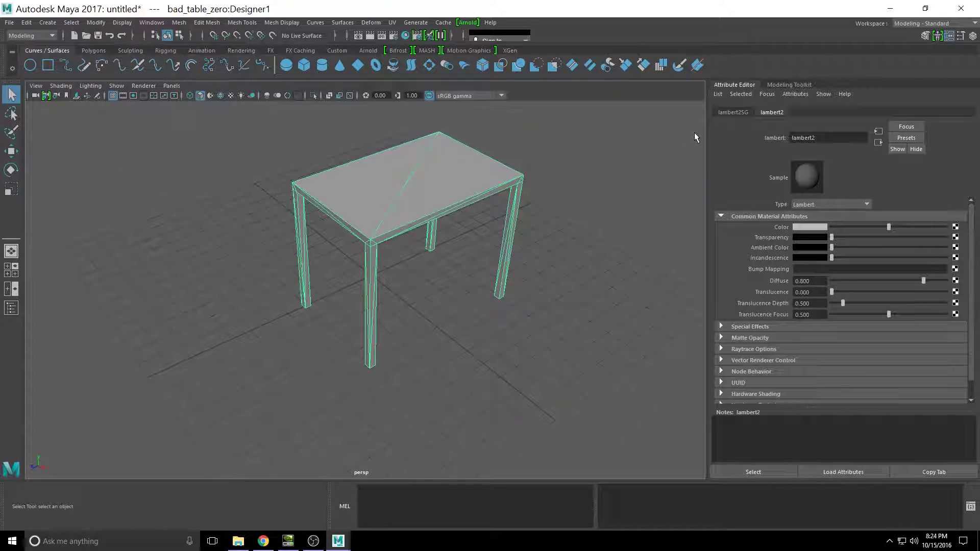
{"action": "left_click", "coordinate": [781, 84]}
{"action": "left_click", "coordinate": [891, 131]}
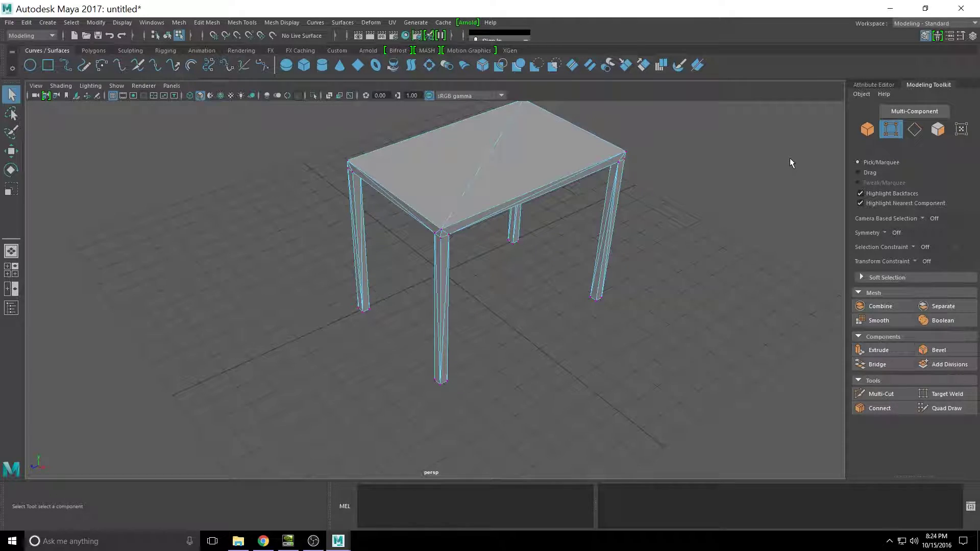
{"action": "key", "text": "ctrl+shift+a"}
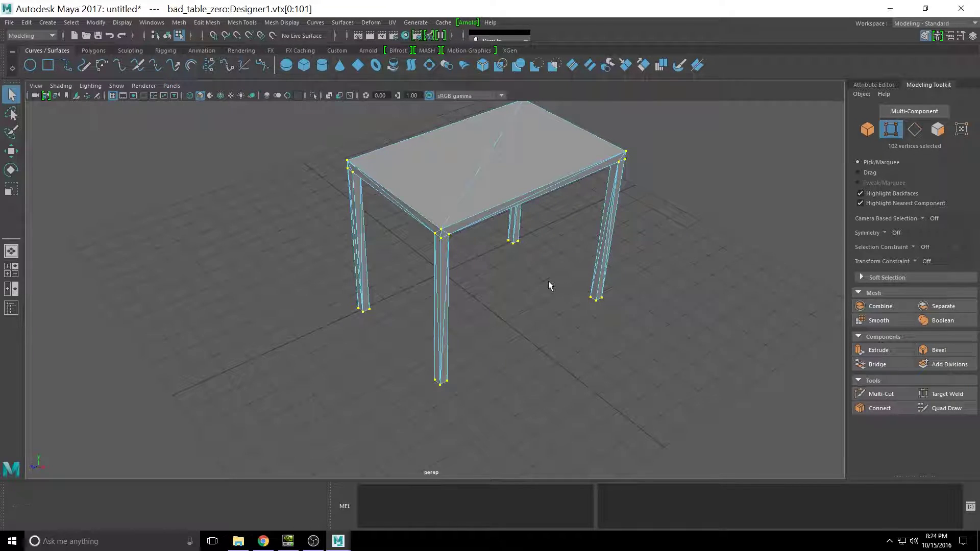
Step: Merge the table's selected vertices with a distance threshold of 0.01
{"action": "left_click_drag", "start_coordinate": [549, 281], "coordinate": [514, 262], "text": "alt"}
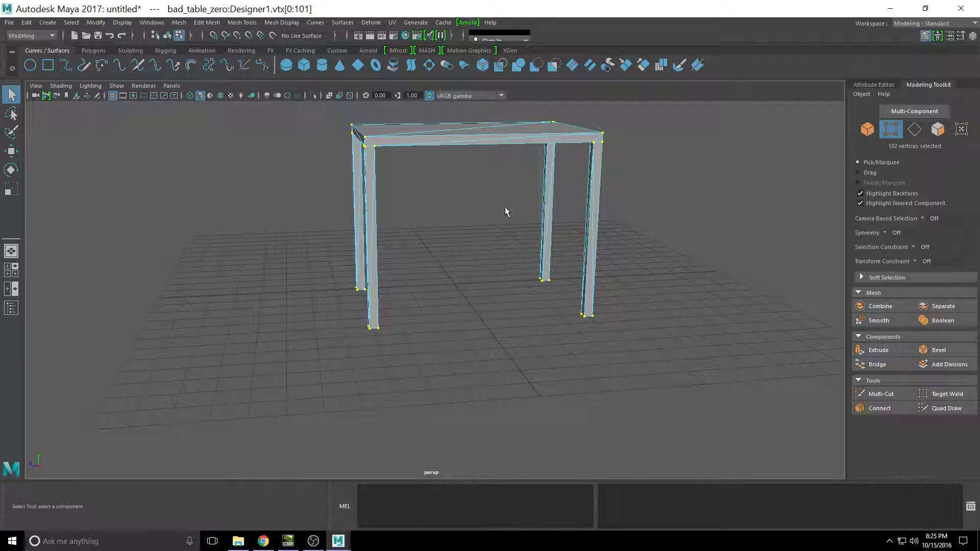
{"action": "left_click_drag", "start_coordinate": [504, 207], "coordinate": [510, 219], "text": "alt"}
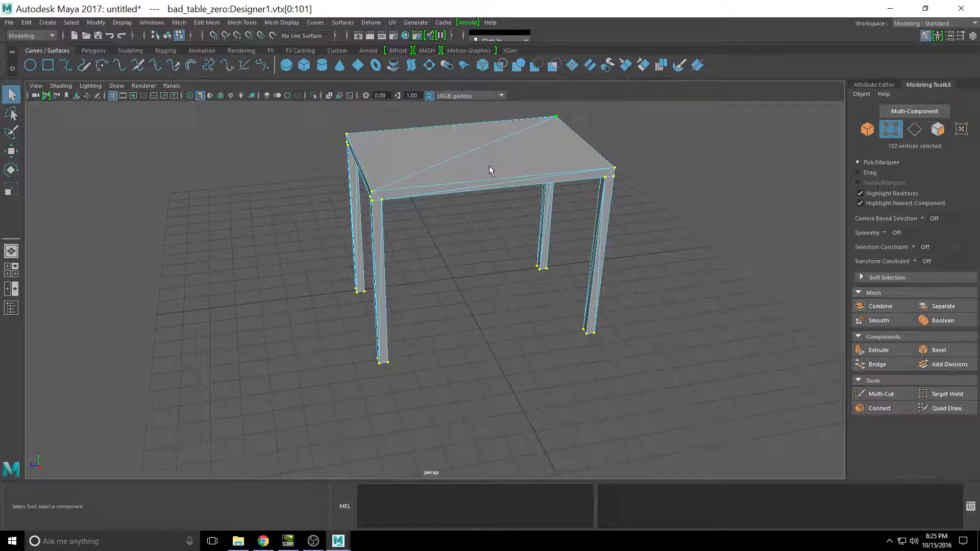
{"action": "right_click_drag", "start_coordinate": [489, 165], "coordinate": [446, 165]}
{"action": "right_click_drag", "start_coordinate": [478, 162], "coordinate": [536, 124]}
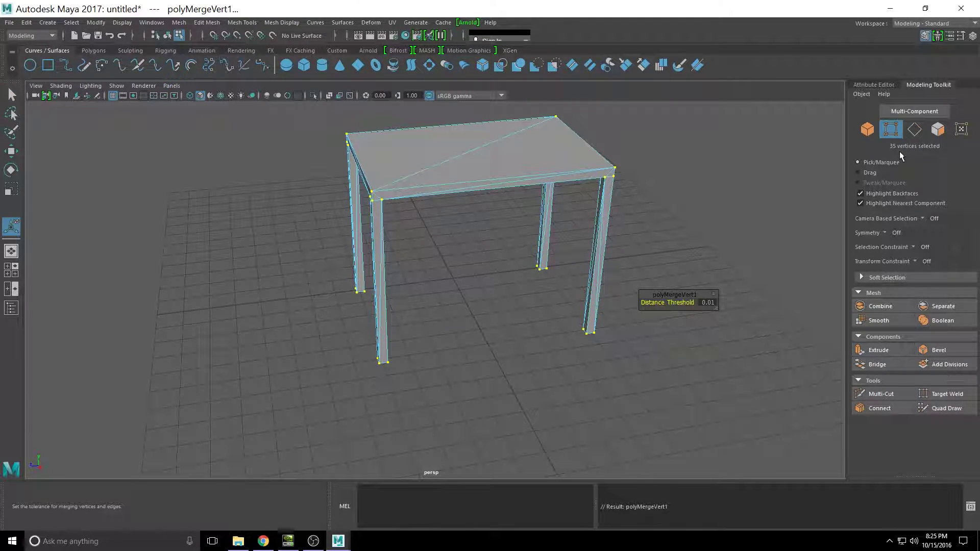
{"action": "left_click_drag", "start_coordinate": [525, 213], "coordinate": [503, 282], "text": "alt"}
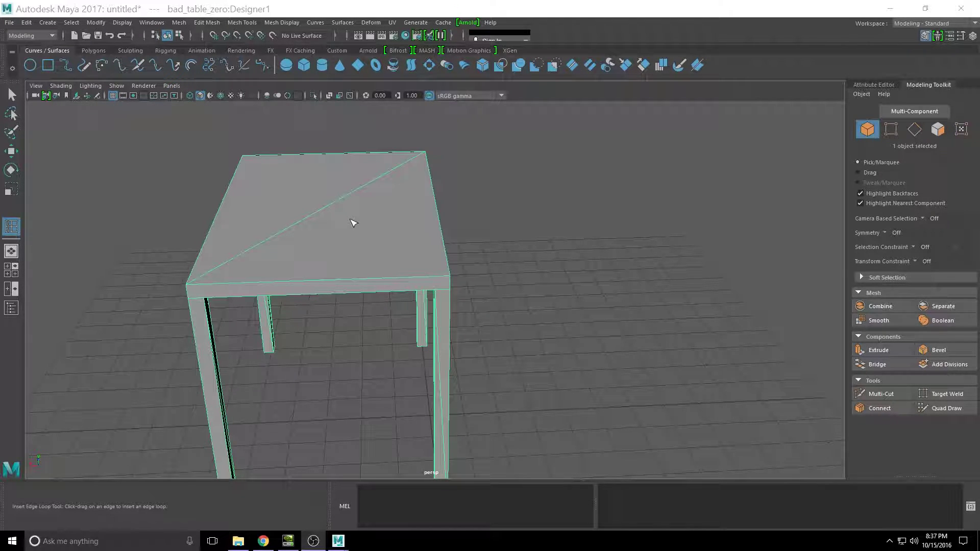
{"action": "right_click_drag", "start_coordinate": [364, 226], "coordinate": [373, 442], "text": "shift"}
{"action": "scroll", "coordinate": [658, 327], "scroll_direction": "down", "scroll_amount": 3}
{"action": "left_click", "coordinate": [609, 359]}
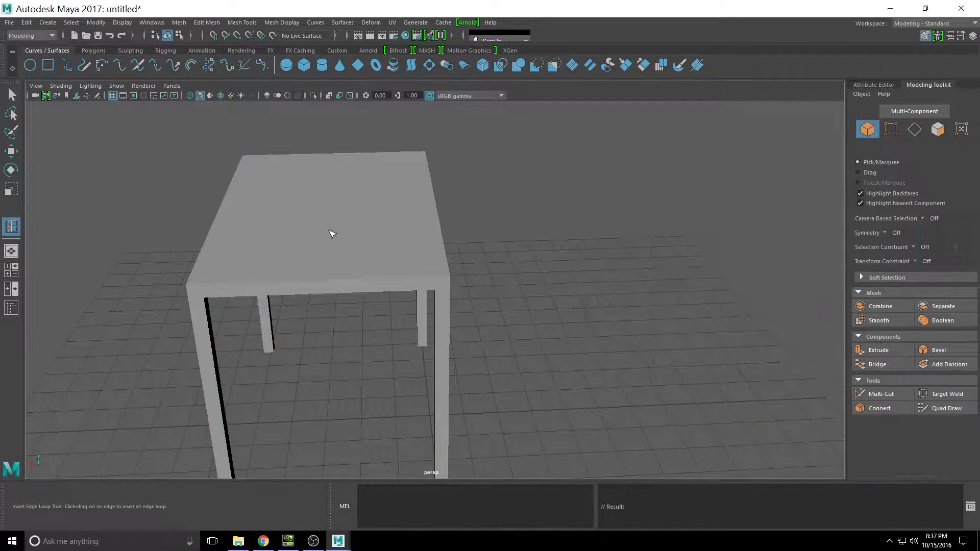
{"action": "left_click_drag", "start_coordinate": [330, 234], "coordinate": [376, 253], "text": "alt"}
{"action": "left_click_drag", "start_coordinate": [312, 241], "coordinate": [507, 280], "text": "alt"}
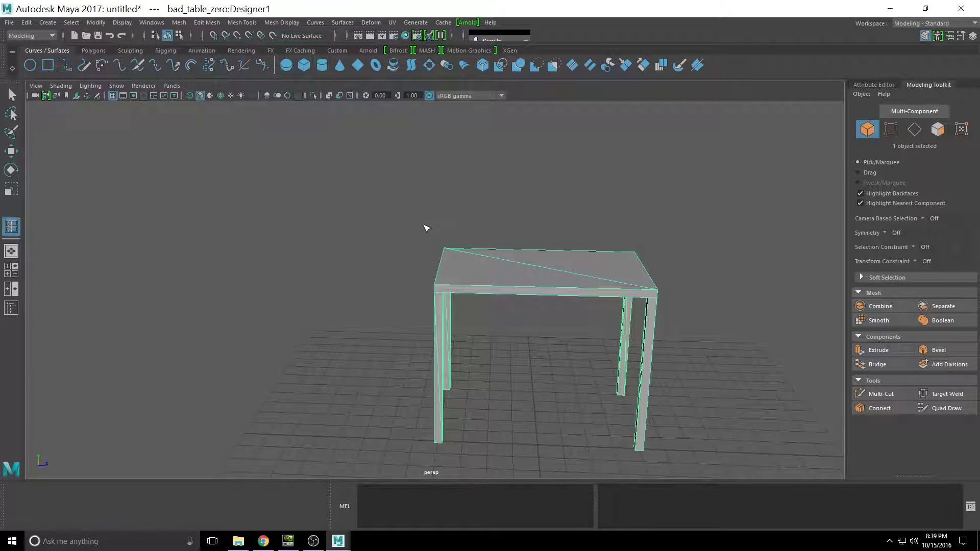
{"action": "mouse_move", "coordinate": [507, 352]}
{"action": "left_mouse_down", "text": "alt"}
{"action": "mouse_move", "coordinate": [498, 354]}
{"action": "mouse_move", "coordinate": [514, 367]}
{"action": "mouse_move", "coordinate": [510, 358]}
{"action": "left_mouse_up", "text": "alt"}
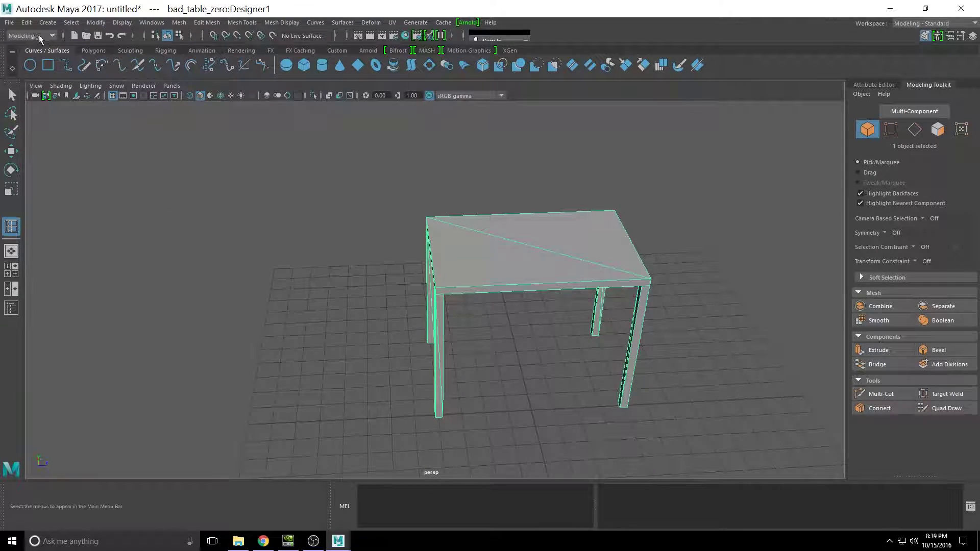
Step: Export only the selected table as an FBX named bad_table_zero_edited into the SamplesProject\Levels\abg folder
{"action": "left_click", "coordinate": [9, 22]}
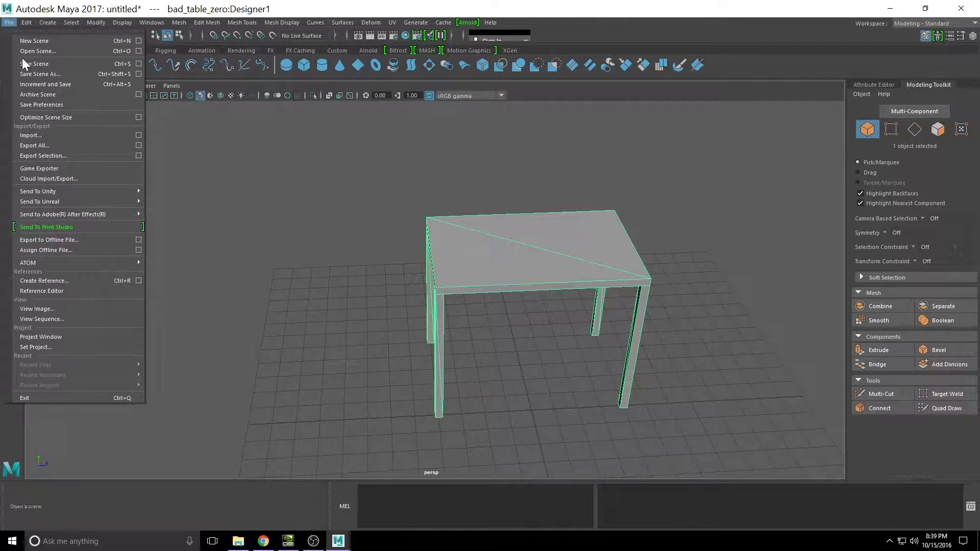
{"action": "left_click", "coordinate": [51, 153]}
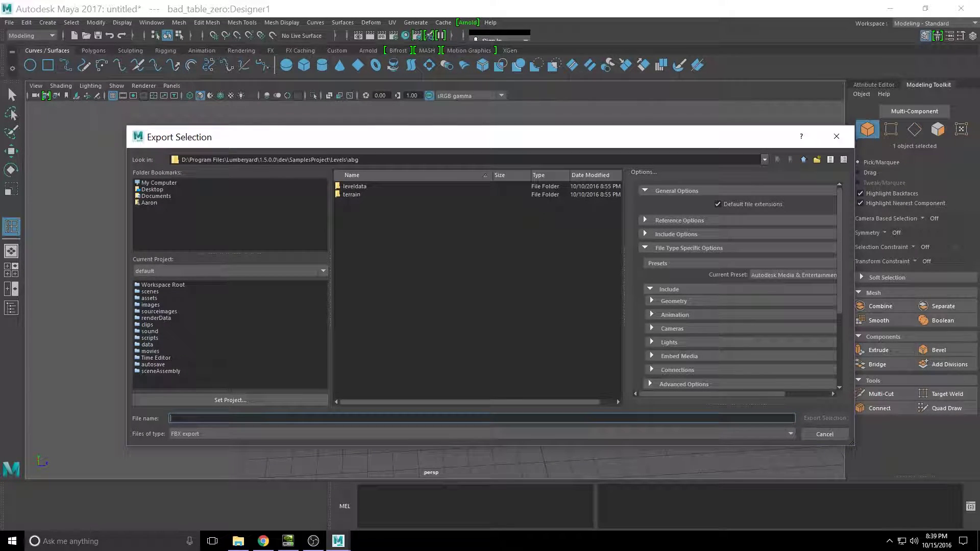
{"action": "type", "text": "bad"}
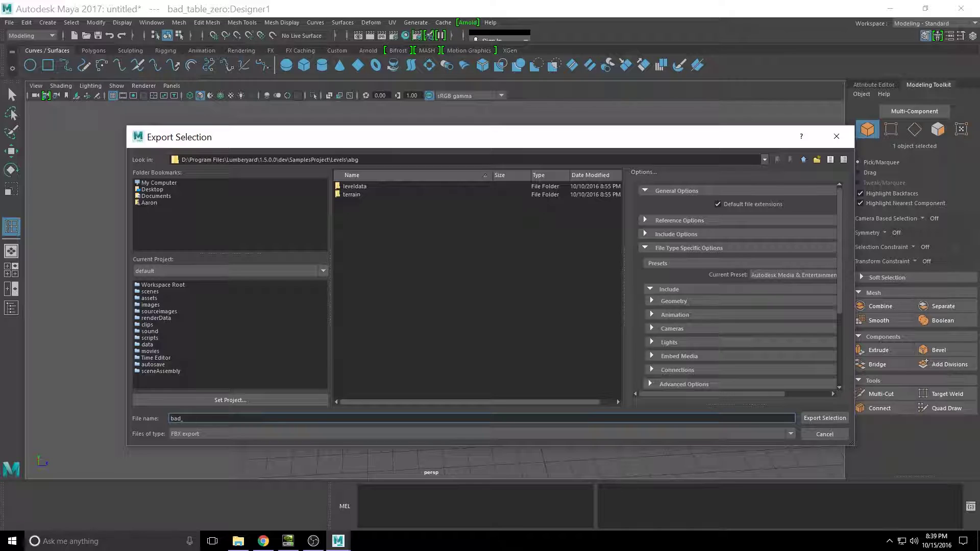
{"action": "type", "text": "_table_ze"}
{"action": "type", "text": "ro_edited"}
{"action": "left_click", "coordinate": [205, 433]}
{"action": "left_click", "coordinate": [193, 484]}
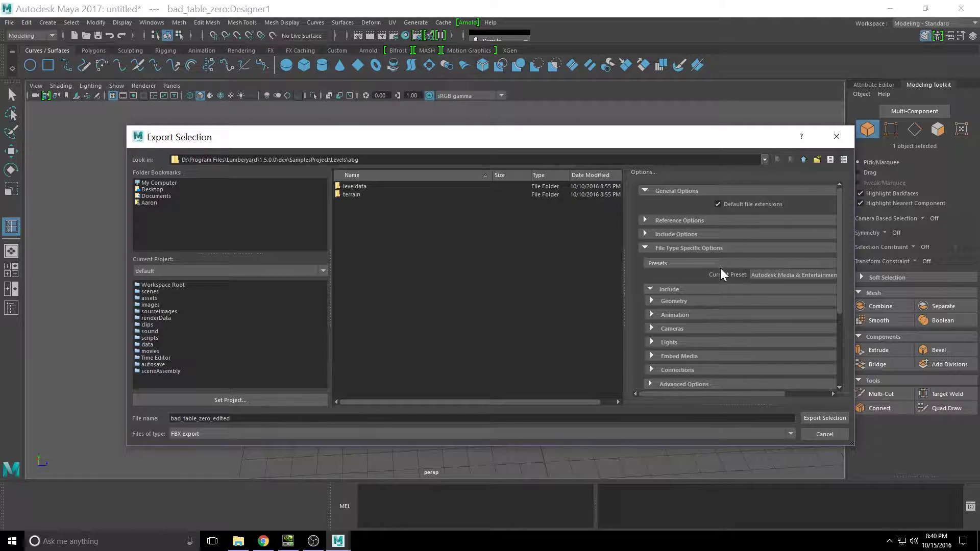
{"action": "scroll", "coordinate": [721, 284], "scroll_direction": "down", "scroll_amount": 4}
{"action": "scroll", "coordinate": [703, 297], "scroll_direction": "up", "scroll_amount": 4}
{"action": "left_click", "coordinate": [826, 418]}
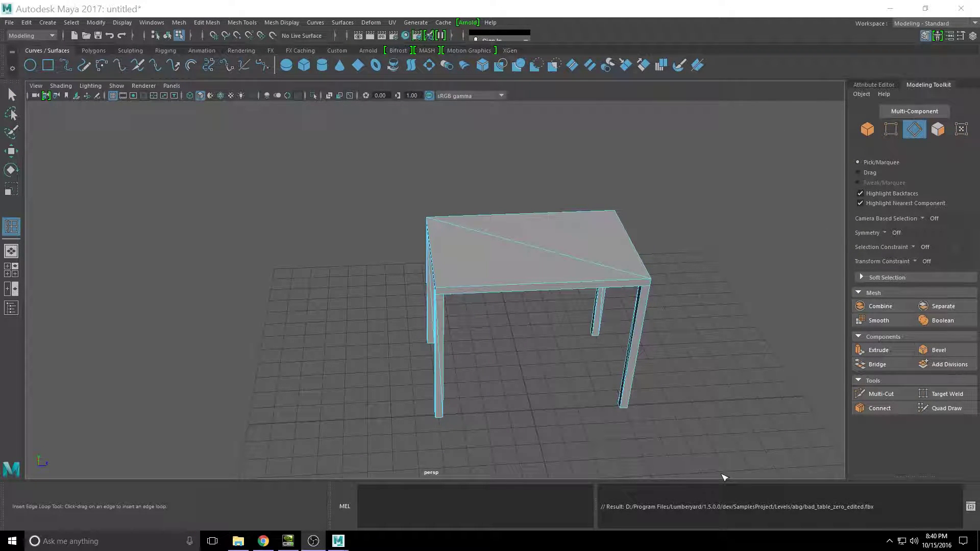
Step: Close Maya without saving the untitled scene and launch Lumberyard Editor
{"action": "left_click", "coordinate": [961, 8]}
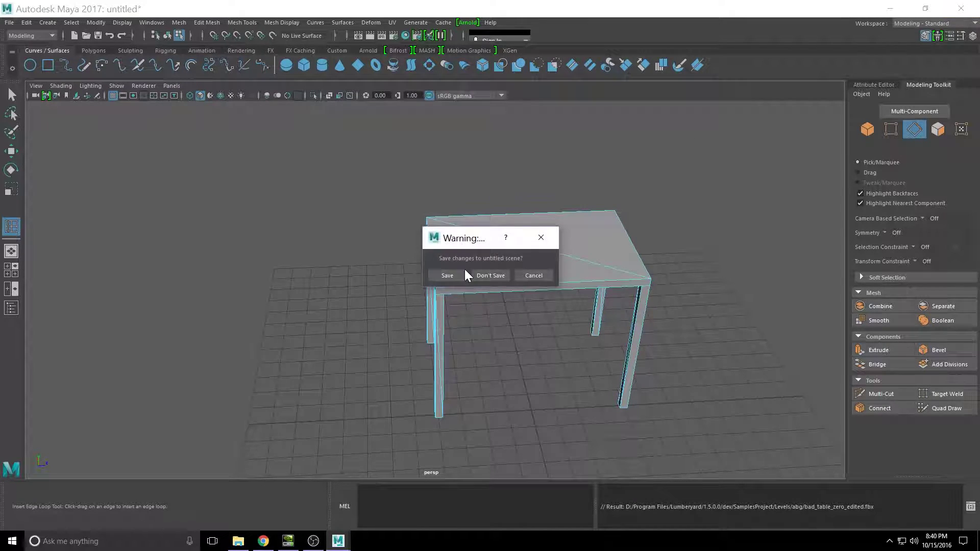
{"action": "left_click", "coordinate": [483, 275]}
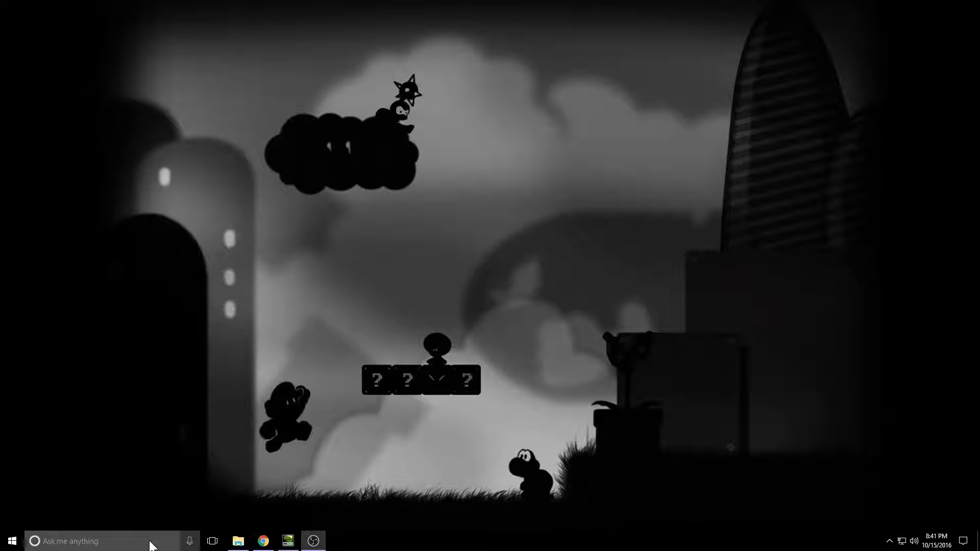
{"action": "left_click", "coordinate": [151, 540]}
{"action": "left_click", "coordinate": [157, 540]}
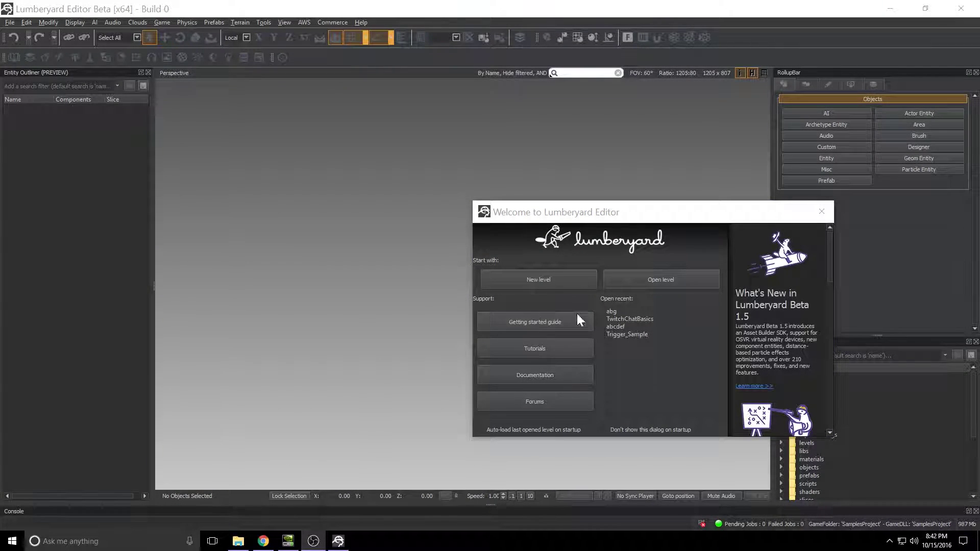
Step: Open the recent level abg and bring the checkered terrain into view
{"action": "double_click", "coordinate": [618, 309]}
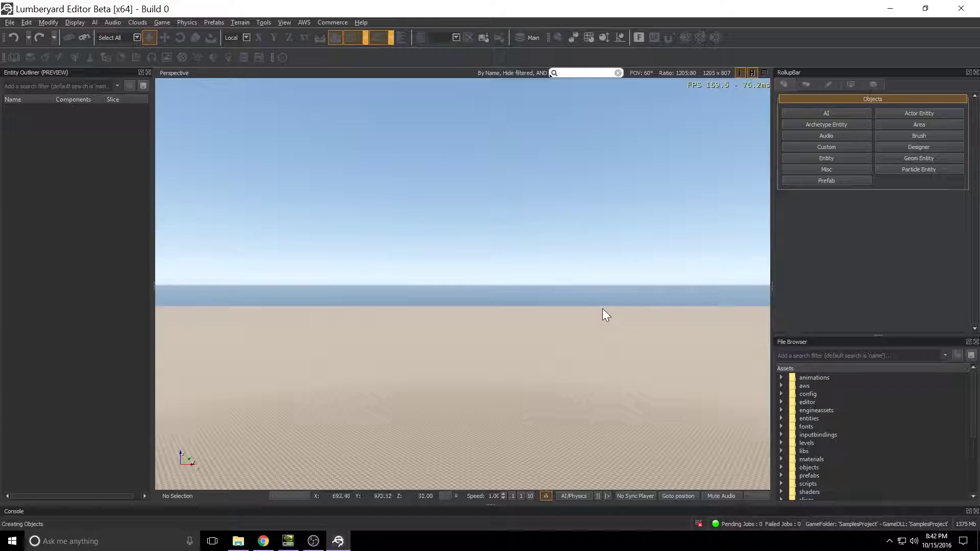
{"action": "right_click_drag", "start_coordinate": [483, 358], "coordinate": [483, 432]}
{"action": "right_click_drag", "start_coordinate": [342, 90], "coordinate": [270, 125]}
{"action": "key", "text": "w"}
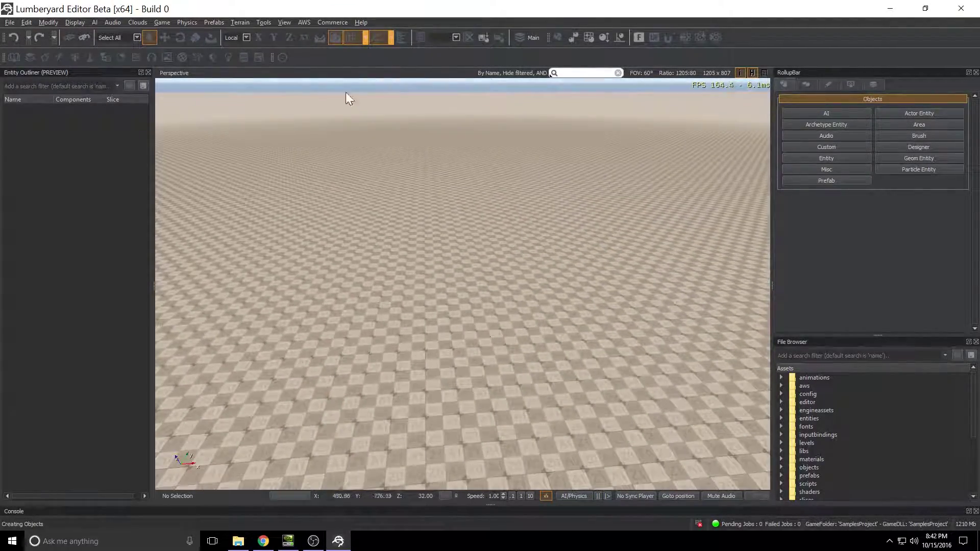
Step: Open the FBX Importer (PREVIEW) for a static mesh import
{"action": "left_click", "coordinate": [284, 22]}
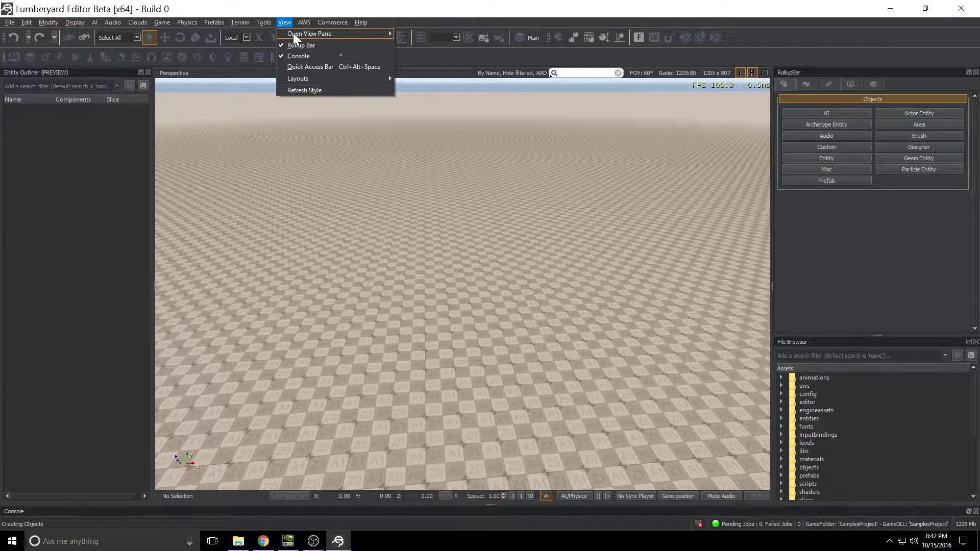
{"action": "mouse_move", "coordinate": [293, 32]}
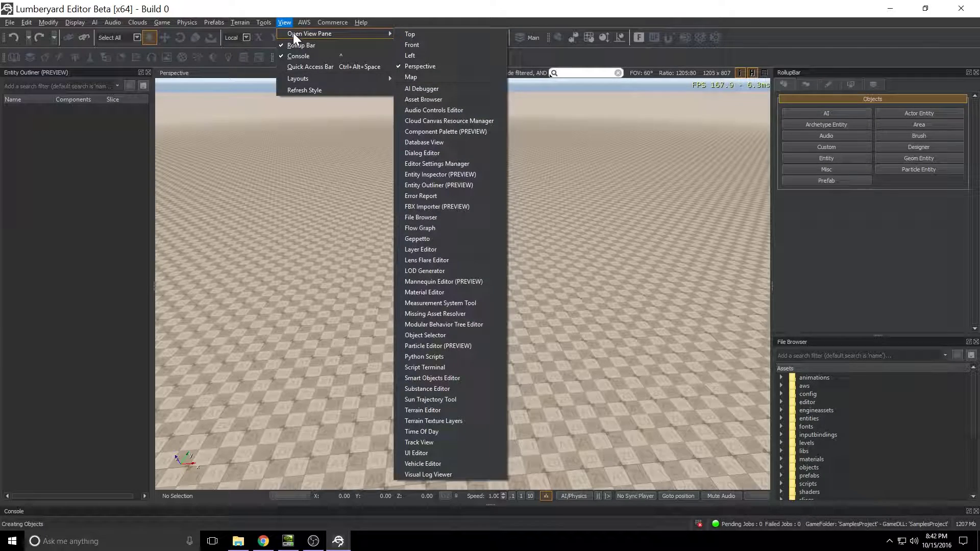
{"action": "left_click", "coordinate": [425, 206]}
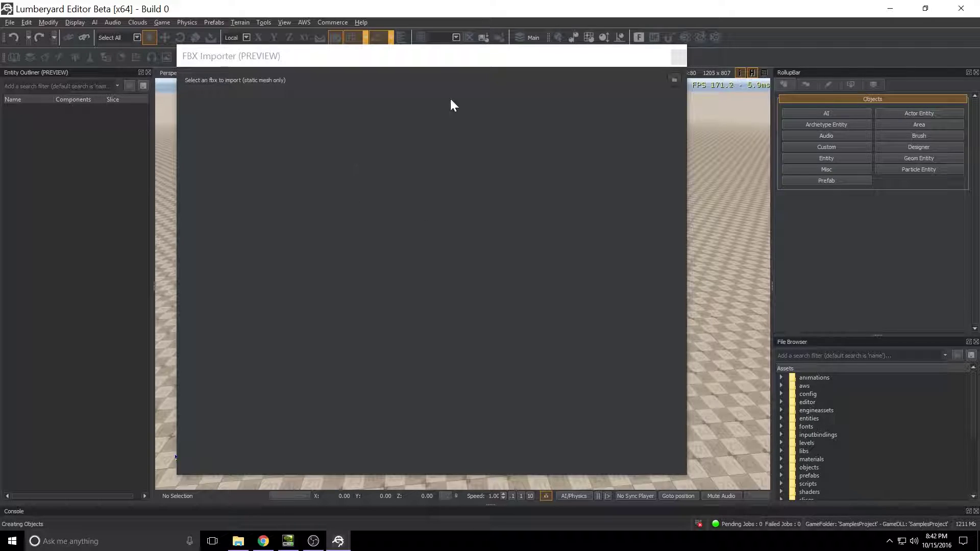
{"action": "left_click", "coordinate": [312, 106]}
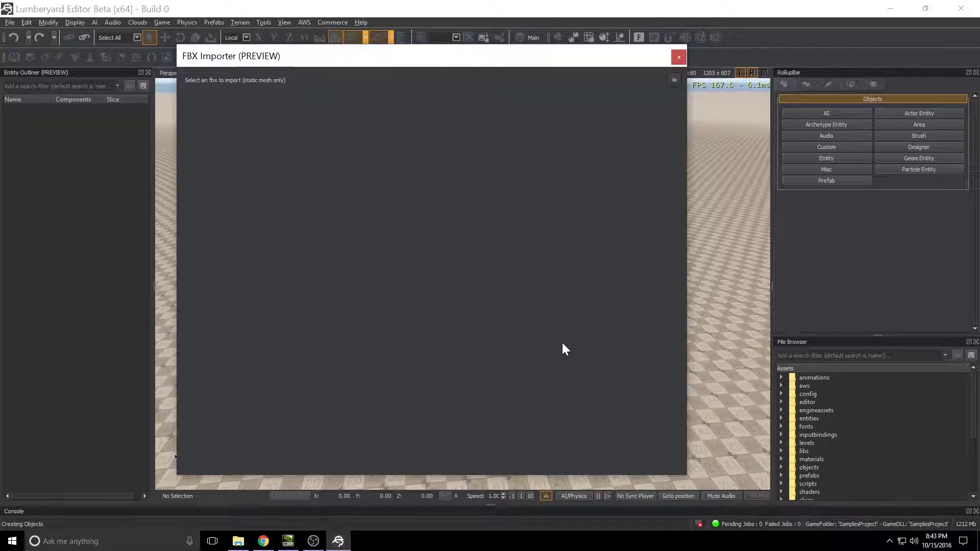
{"action": "left_click", "coordinate": [228, 83]}
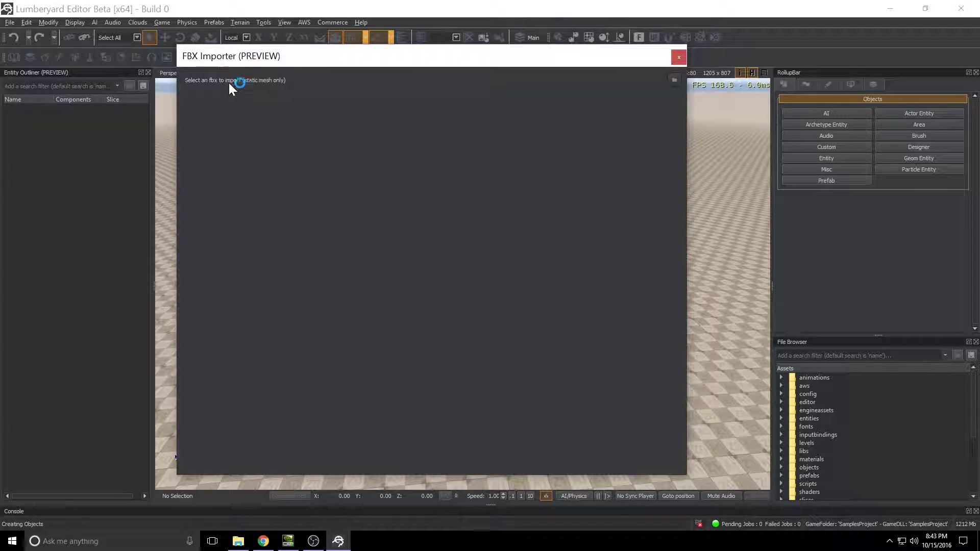
Step: Start choosing an FBX file to import and browse to the SamplesProject\Levels\abg folder
{"action": "left_click", "coordinate": [673, 80]}
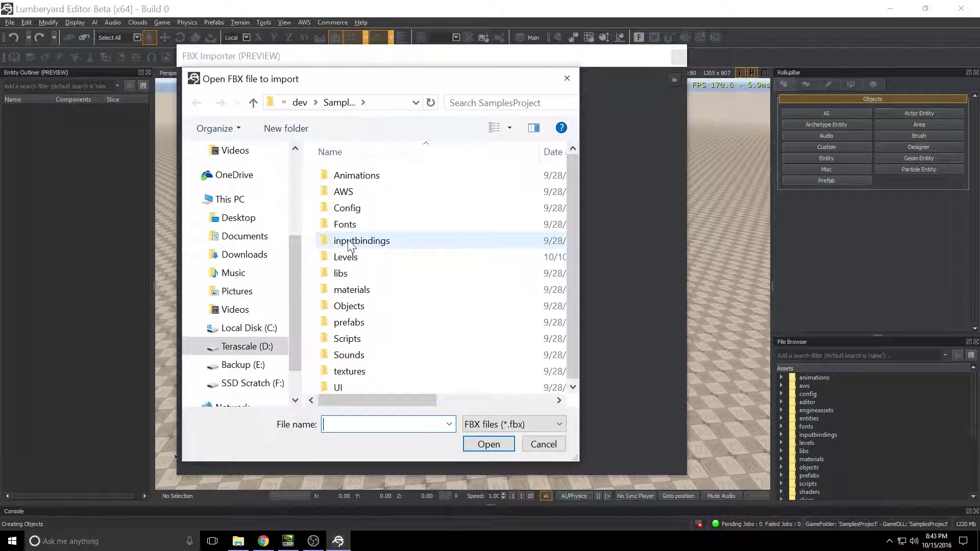
{"action": "double_click", "coordinate": [356, 259]}
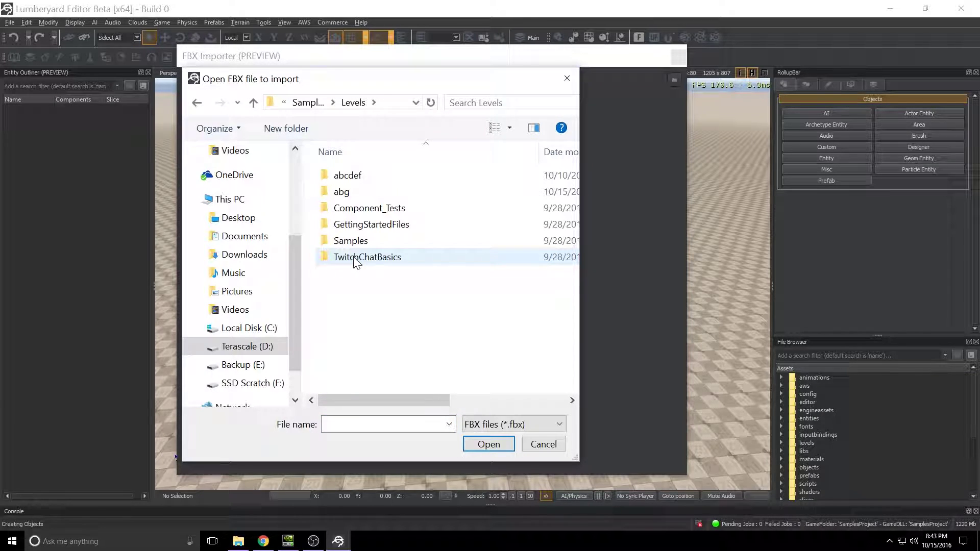
{"action": "double_click", "coordinate": [340, 191]}
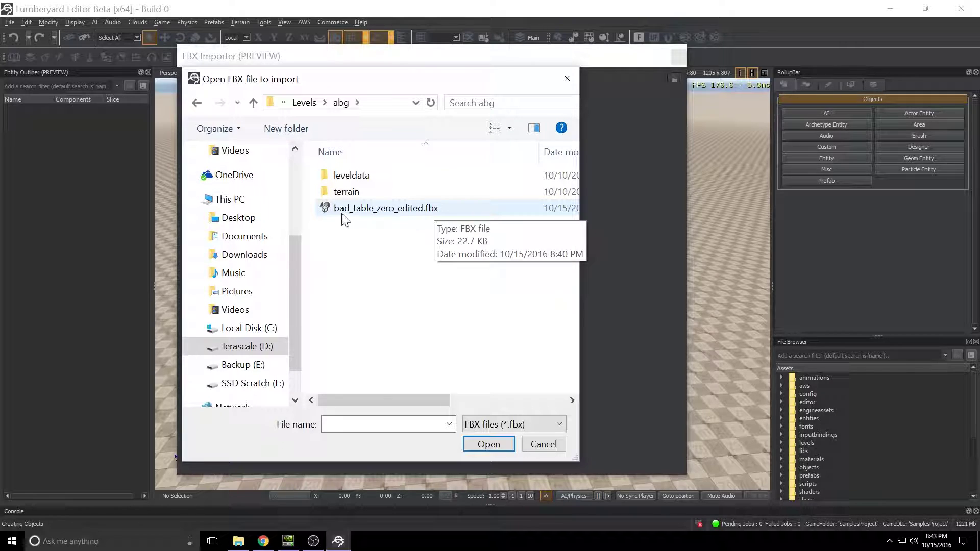
Step: Load bad_table_zero_edited.fbx into the FBX Importer and keep all nodes under RootNode selected as its meshes
{"action": "left_click", "coordinate": [428, 210]}
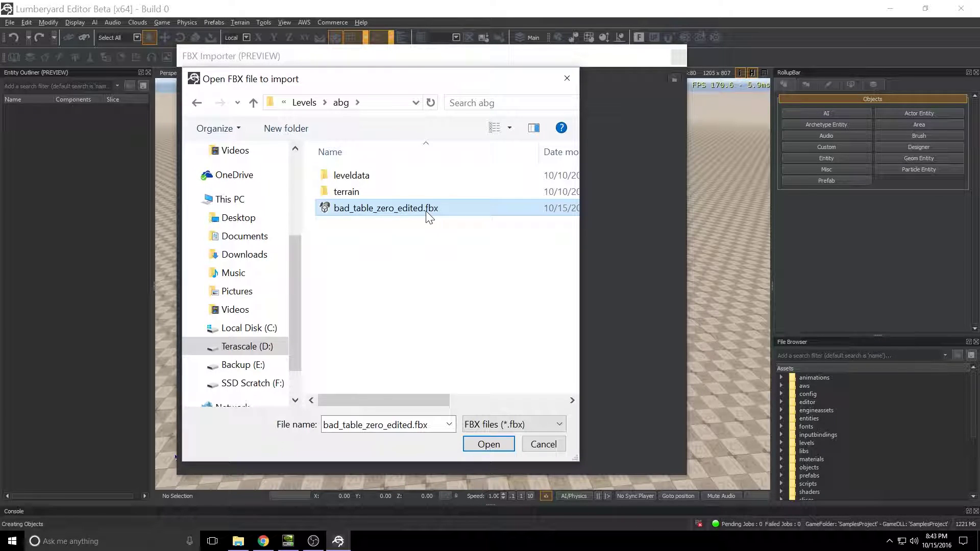
{"action": "left_click", "coordinate": [487, 445]}
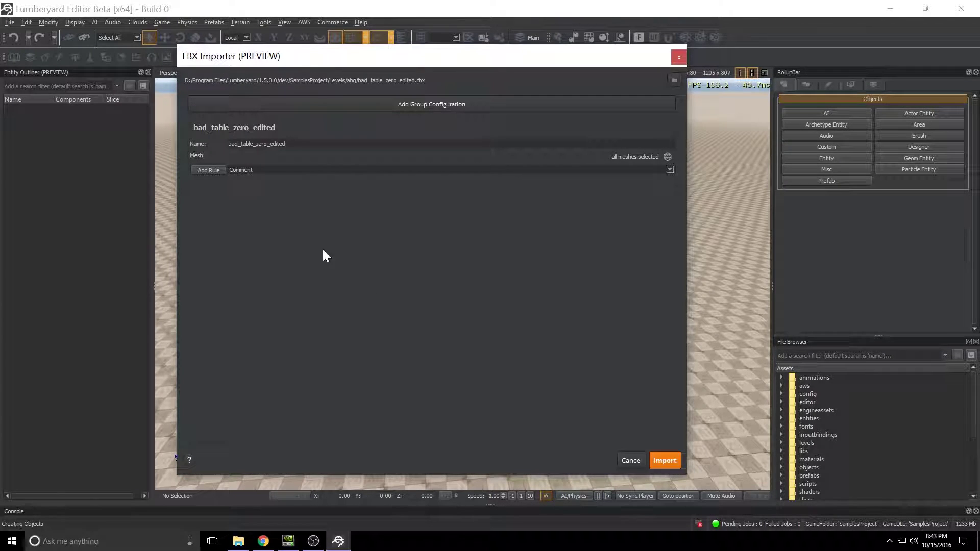
{"action": "left_click", "coordinate": [667, 157]}
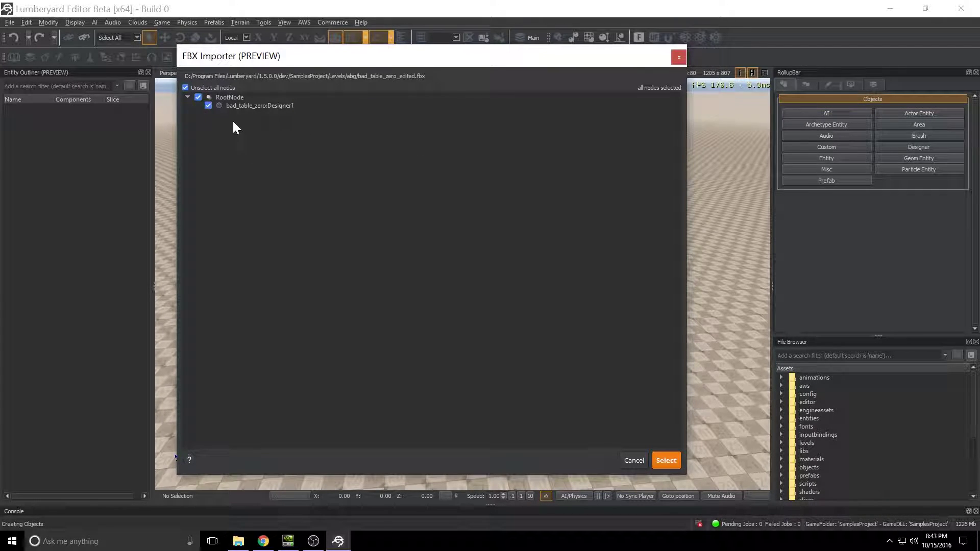
{"action": "left_click", "coordinate": [659, 461]}
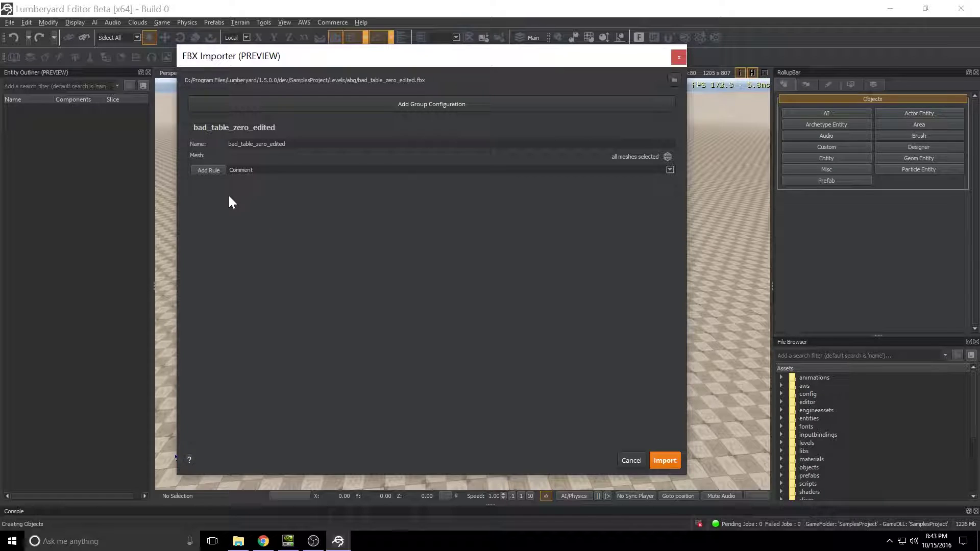
Step: Add a Materials rule and a Physics rule to the bad_table_zero_edited group, leaving Enable Materials on
{"action": "left_click", "coordinate": [241, 170]}
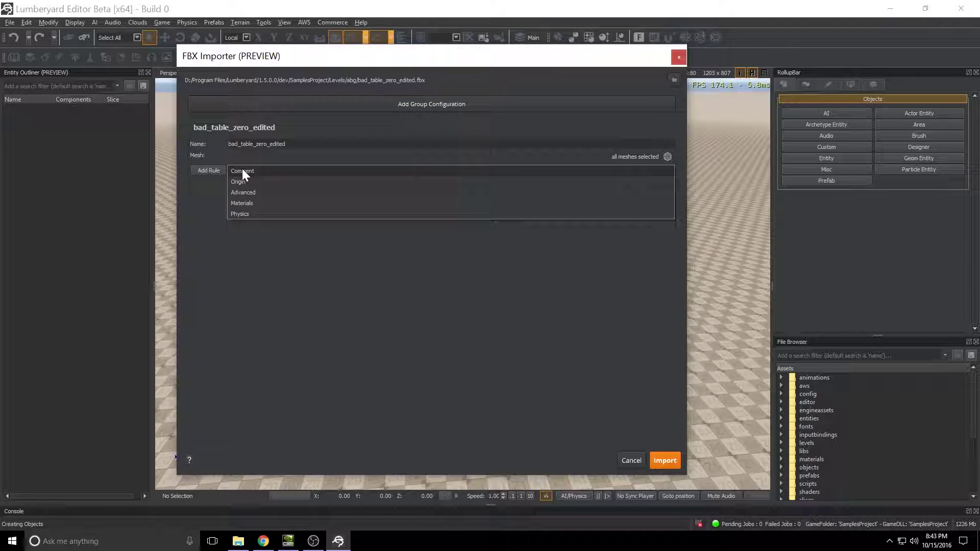
{"action": "left_click", "coordinate": [253, 203]}
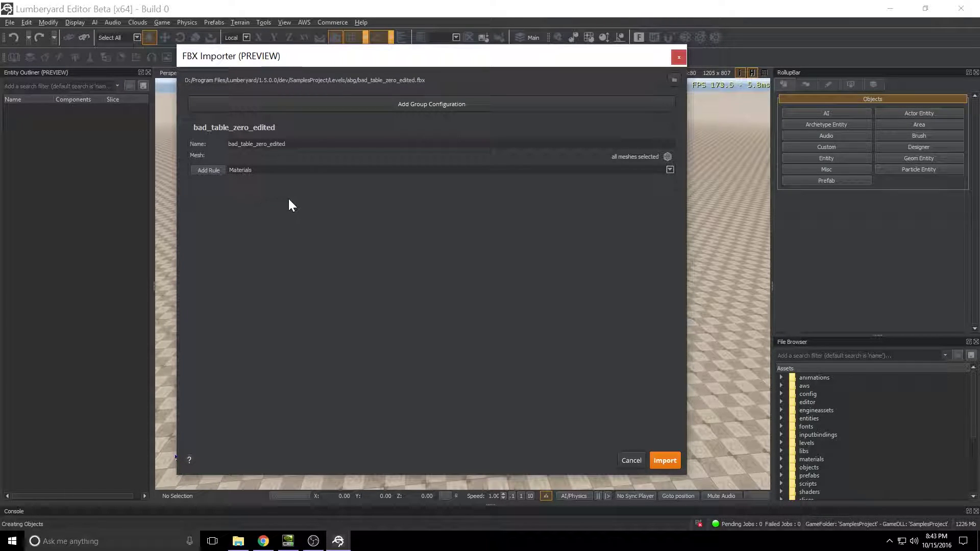
{"action": "left_click", "coordinate": [479, 170]}
{"action": "left_click", "coordinate": [332, 173]}
{"action": "left_click", "coordinate": [209, 170]}
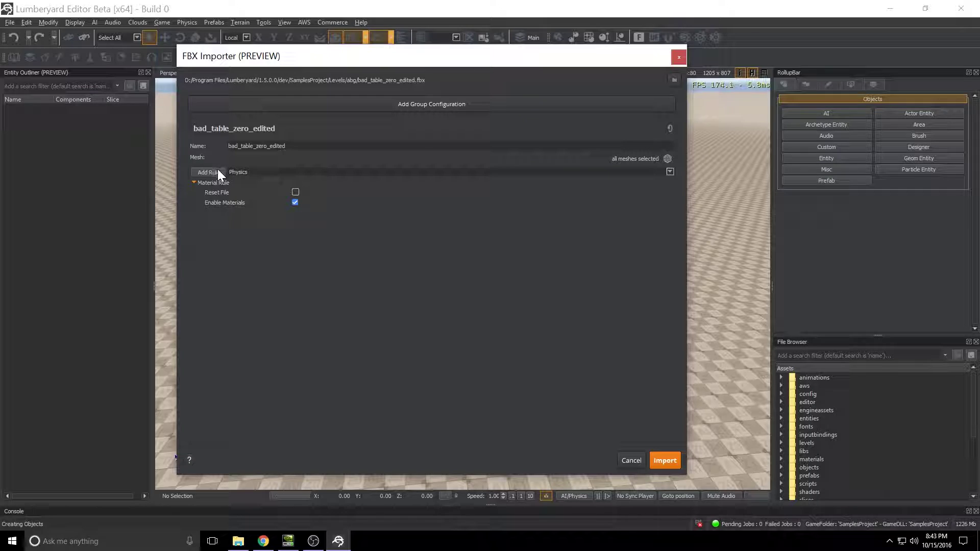
{"action": "left_click", "coordinate": [242, 172]}
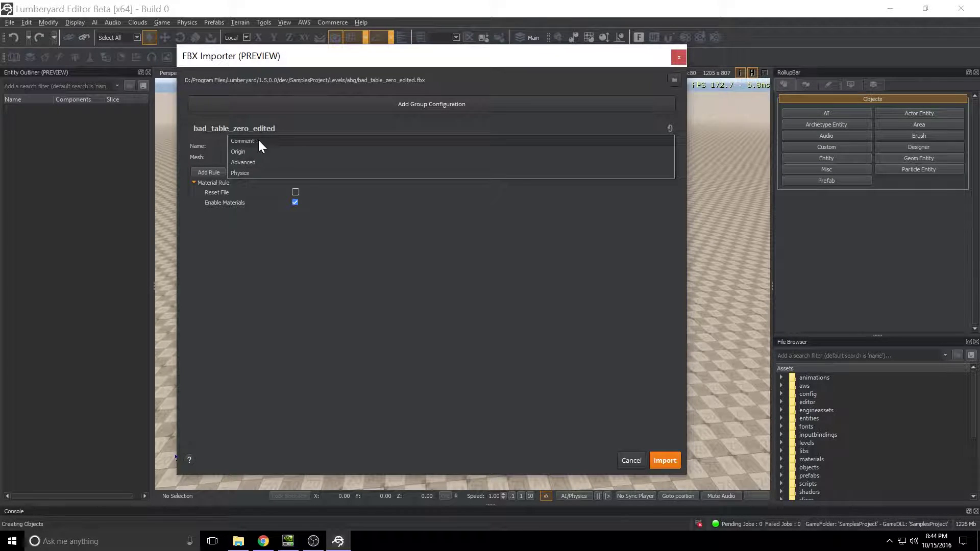
{"action": "left_click", "coordinate": [251, 173]}
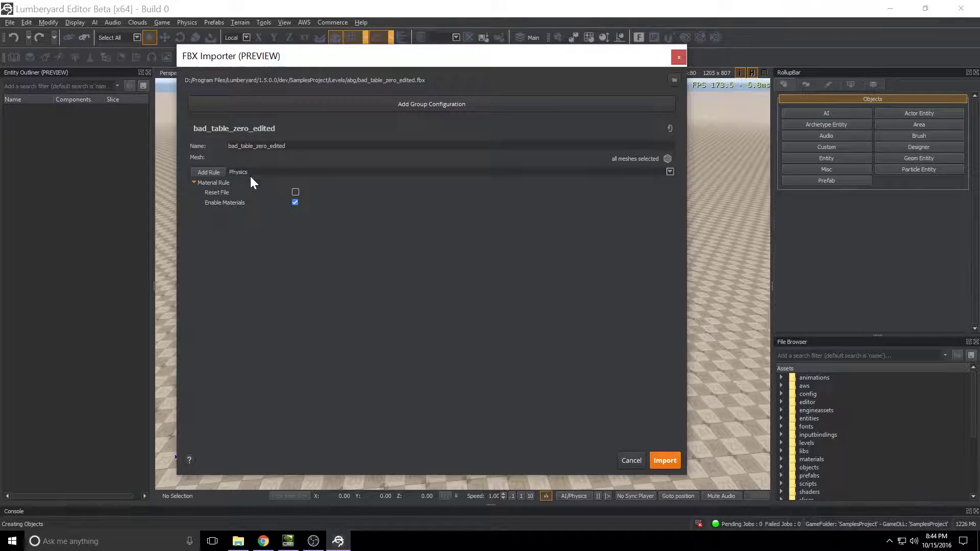
{"action": "left_click", "coordinate": [207, 172]}
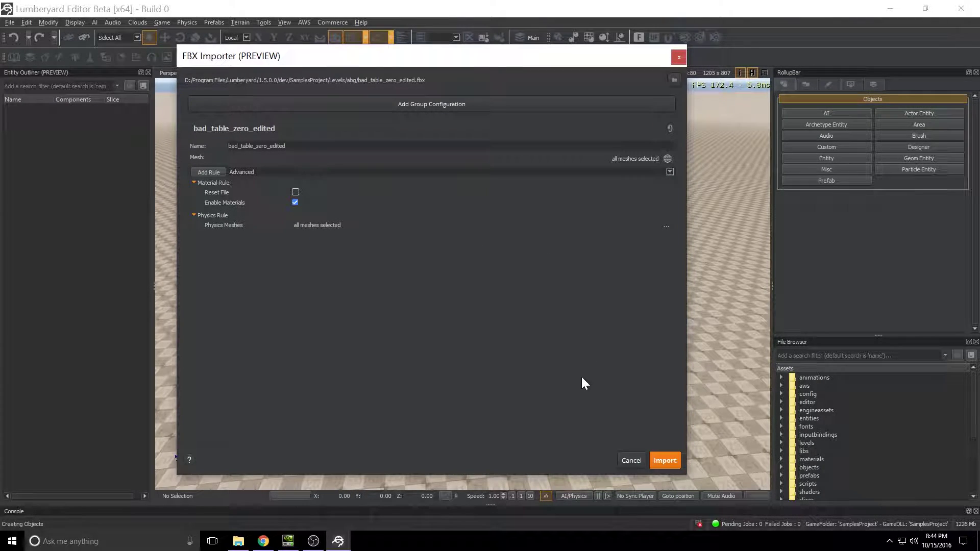
Step: Import the configured table FBX, clearing the Level Errors list and closing the importer
{"action": "left_click", "coordinate": [666, 459]}
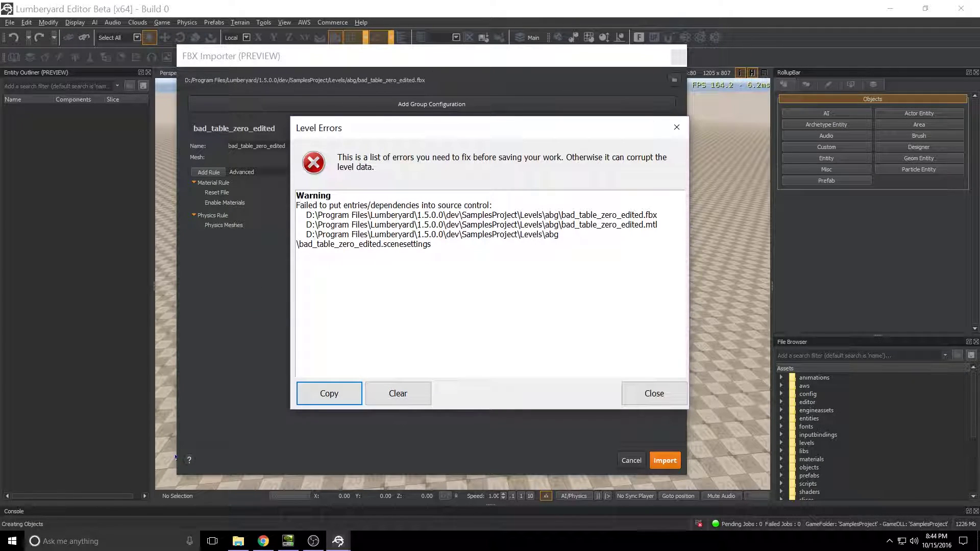
{"action": "mouse_move", "coordinate": [383, 127]}
{"action": "left_mouse_down"}
{"action": "mouse_move", "coordinate": [356, 108]}
{"action": "mouse_move", "coordinate": [383, 121]}
{"action": "left_mouse_up"}
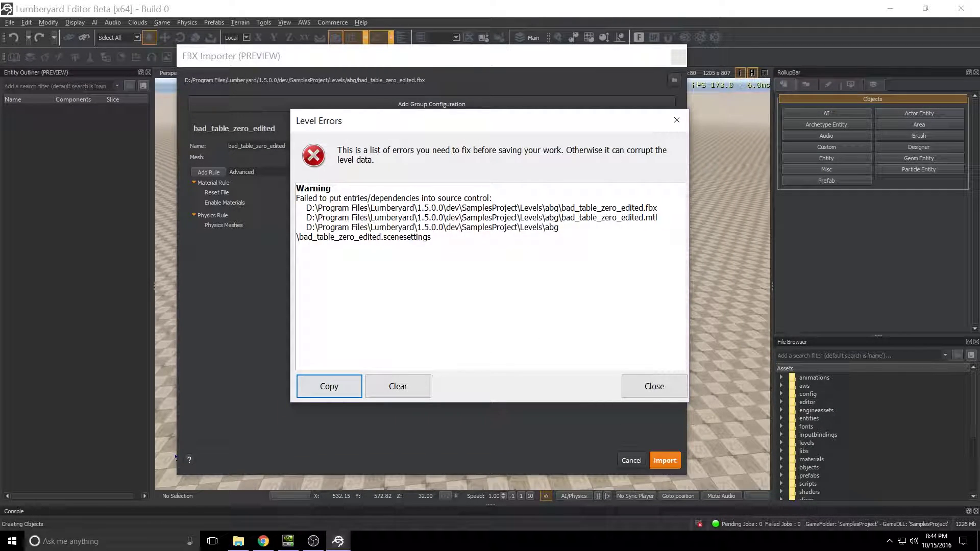
{"action": "left_click", "coordinate": [400, 387]}
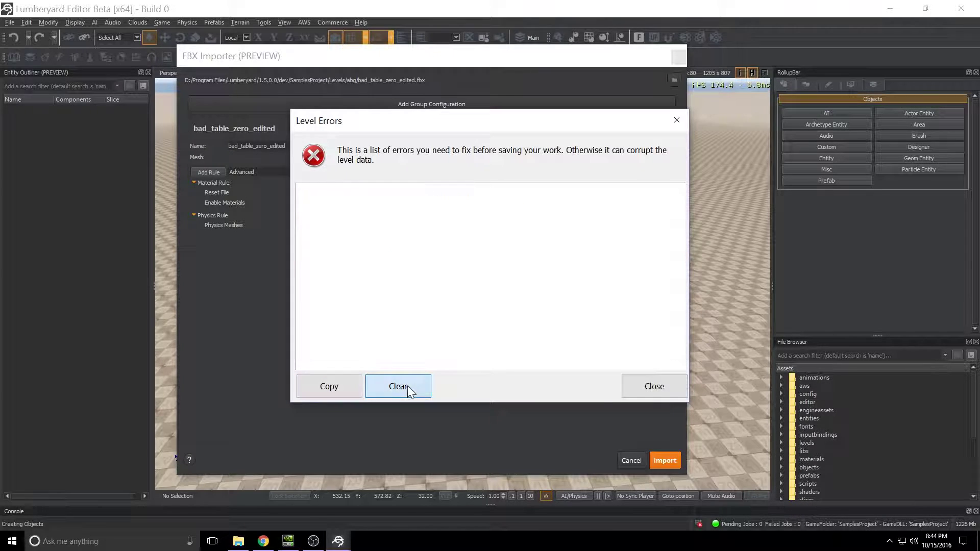
{"action": "left_click", "coordinate": [636, 388]}
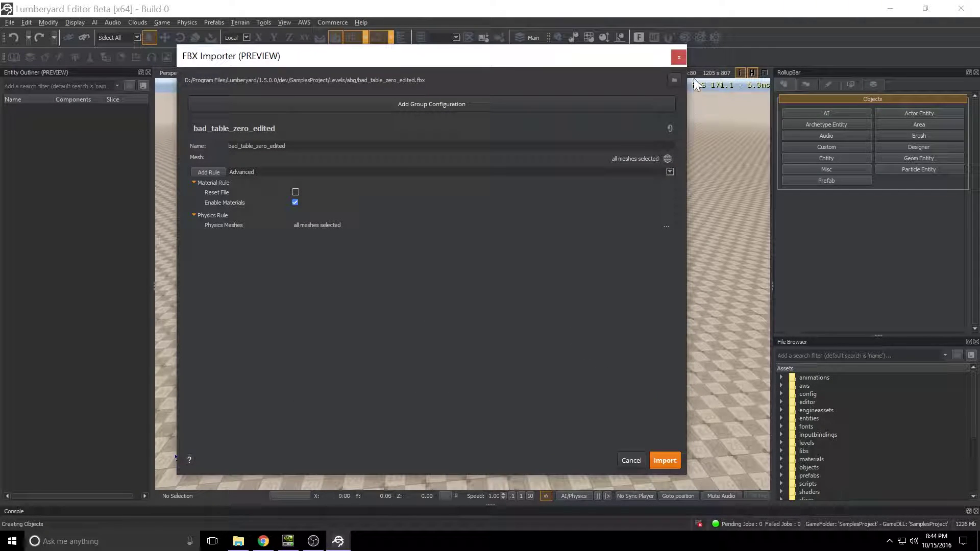
{"action": "left_click", "coordinate": [679, 57]}
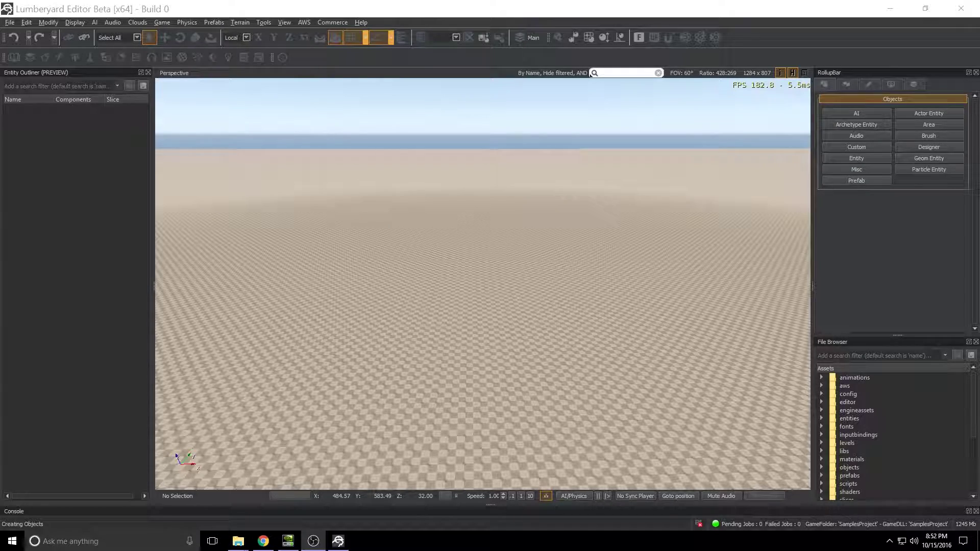
Step: Check the abg level folder's files in File Explorer and list levels/abg in the editor's File Browser
{"action": "left_click_drag", "start_coordinate": [0, 199], "coordinate": [598, 162]}
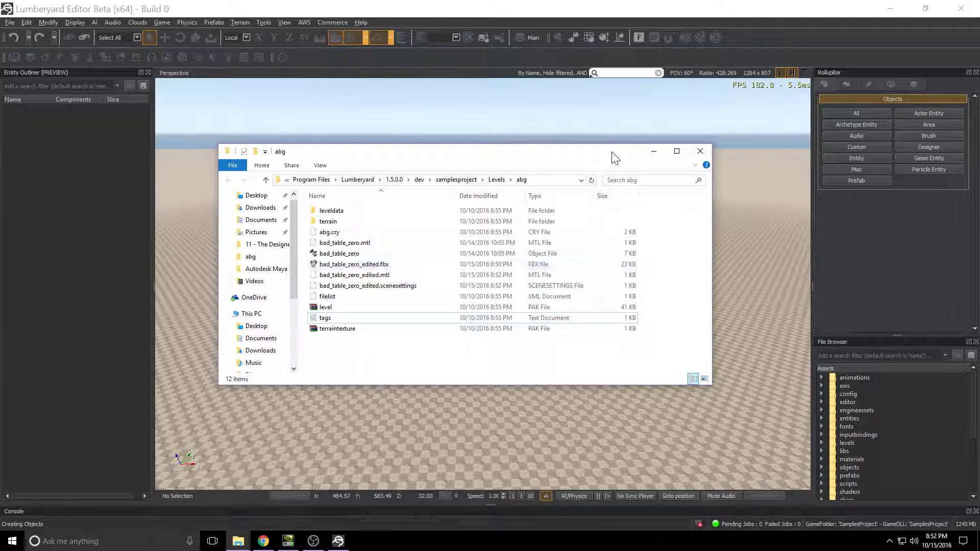
{"action": "left_click_drag", "start_coordinate": [612, 156], "coordinate": [0, 165]}
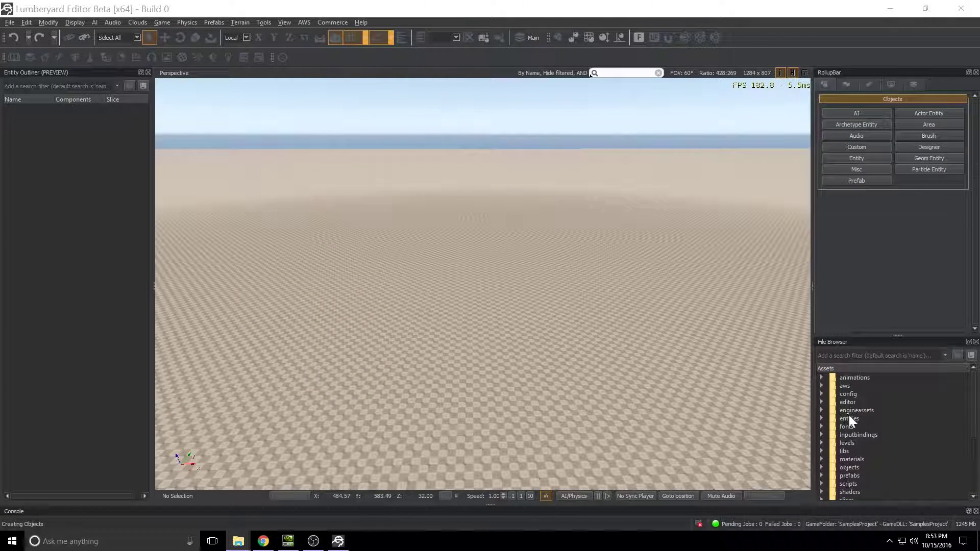
{"action": "left_click", "coordinate": [822, 442]}
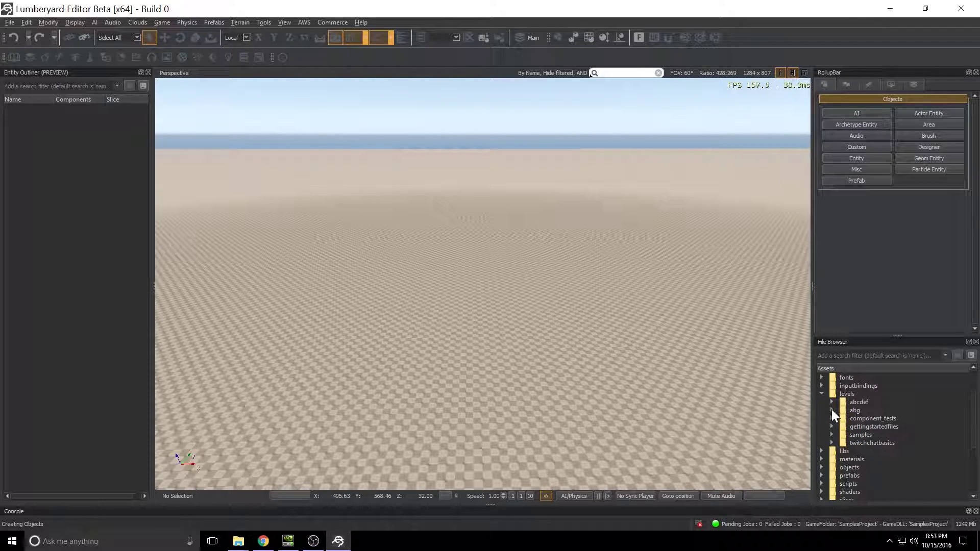
{"action": "left_click", "coordinate": [832, 410]}
{"action": "scroll", "coordinate": [862, 433], "scroll_direction": "down", "scroll_amount": 1}
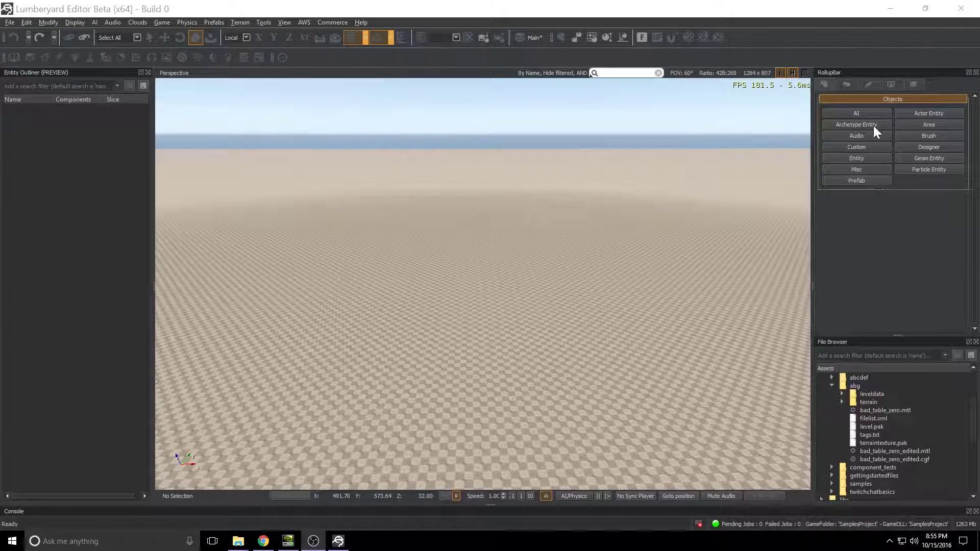
Step: Place the levels/abg/bad_table_zero_edited mesh on the checkered terrain as a Geom Entity
{"action": "left_click", "coordinate": [916, 158]}
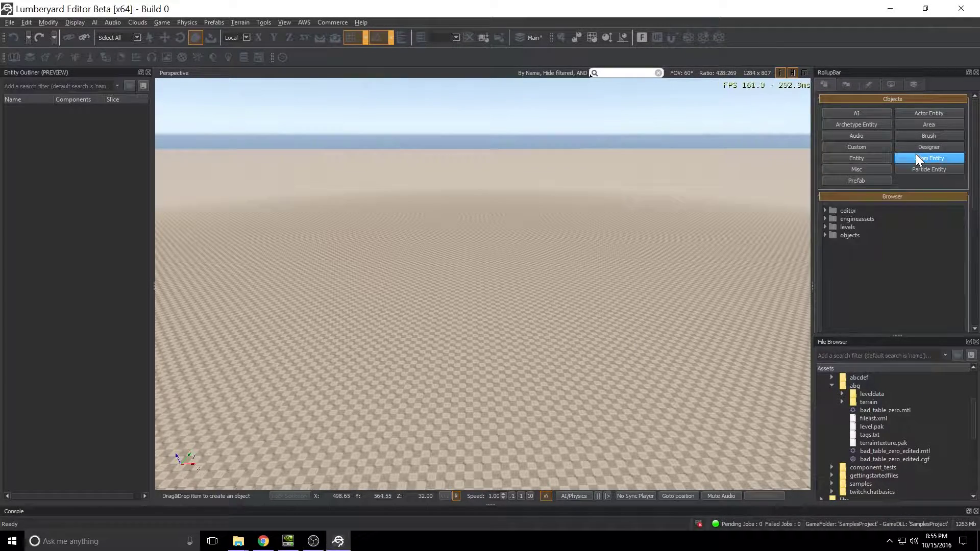
{"action": "left_click", "coordinate": [824, 227]}
{"action": "left_click", "coordinate": [829, 235]}
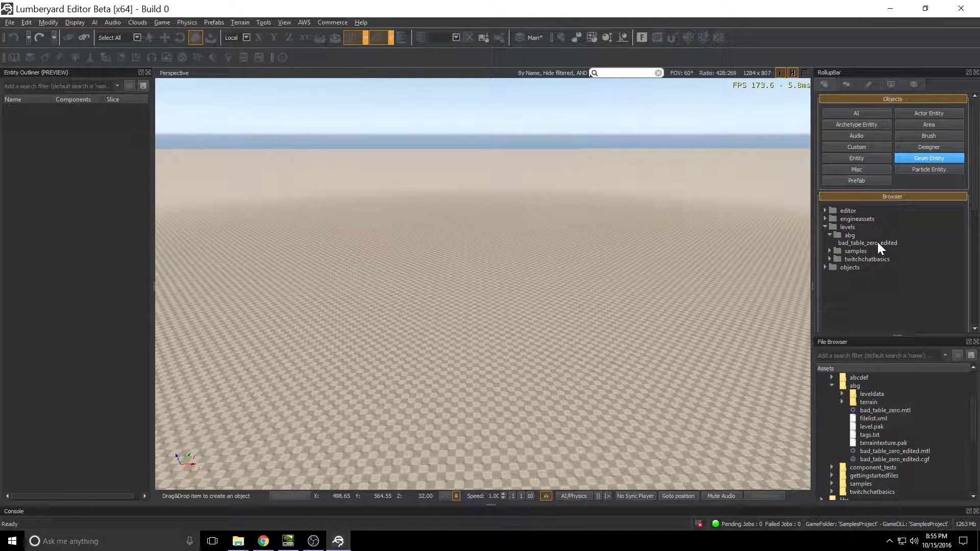
{"action": "left_click_drag", "start_coordinate": [878, 243], "coordinate": [428, 298]}
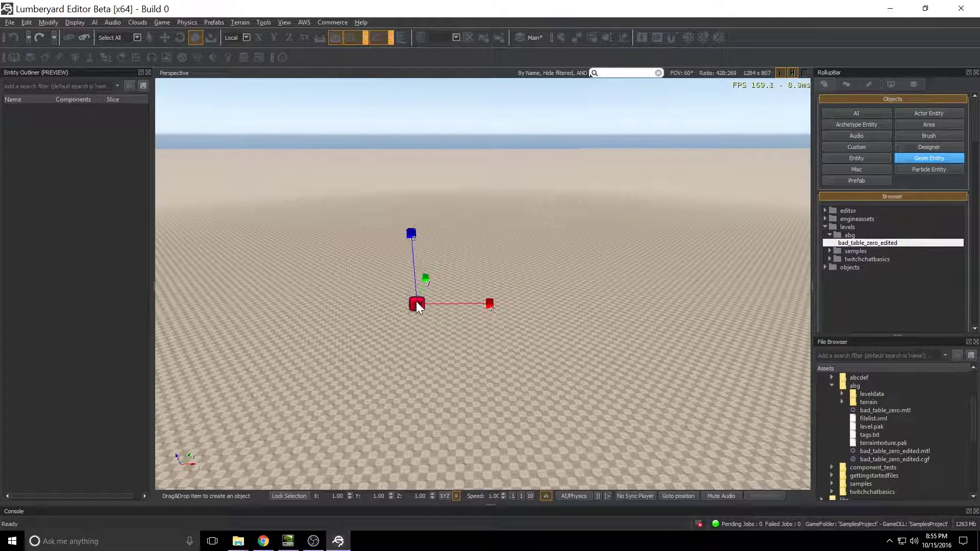
{"action": "left_click", "coordinate": [416, 299]}
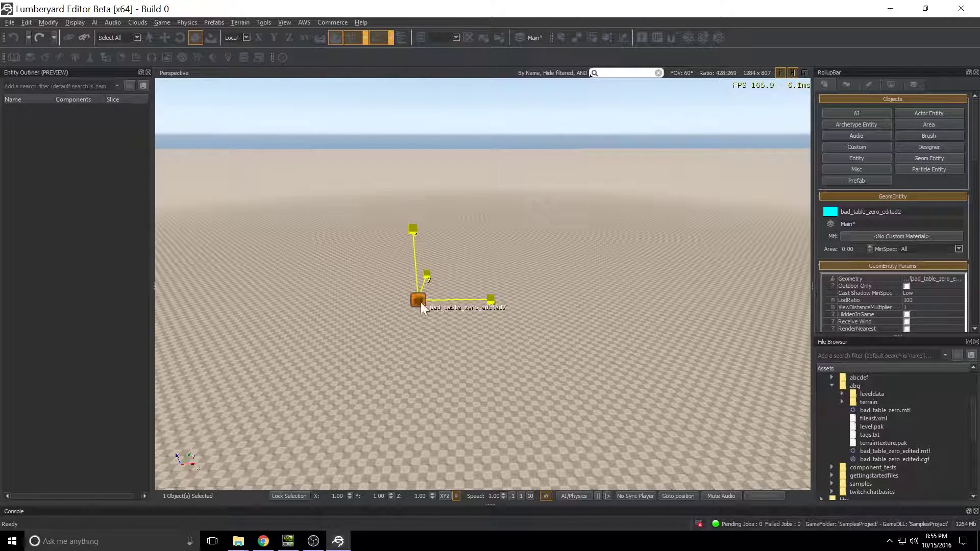
Step: Scale the placed table entity up uniformly to about 222 on all three axes
{"action": "left_click_drag", "start_coordinate": [415, 301], "coordinate": [418, 43]}
{"action": "left_click_drag", "start_coordinate": [418, 299], "coordinate": [418, 17]}
{"action": "left_click_drag", "start_coordinate": [413, 275], "coordinate": [416, 61]}
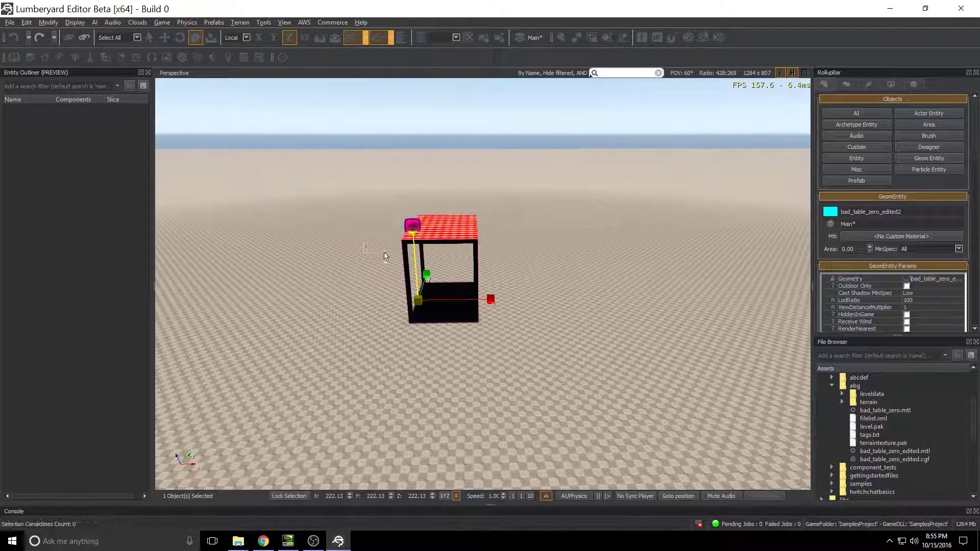
{"action": "right_click_drag", "start_coordinate": [386, 260], "coordinate": [541, 291]}
{"action": "key", "text": "a"}
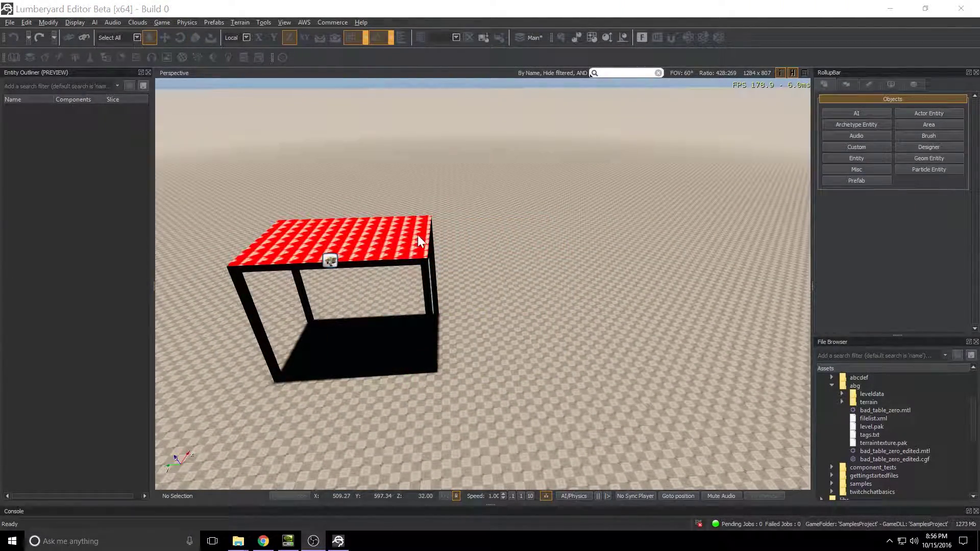
Step: Select the enlarged table, open the Material Editor, and browse the editor/materials folder
{"action": "left_click", "coordinate": [417, 238]}
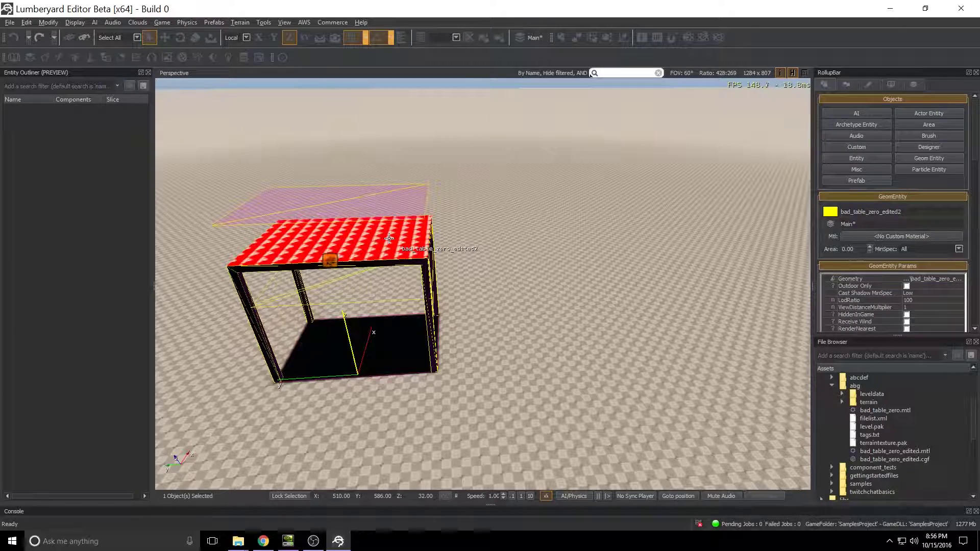
{"action": "key", "text": "m"}
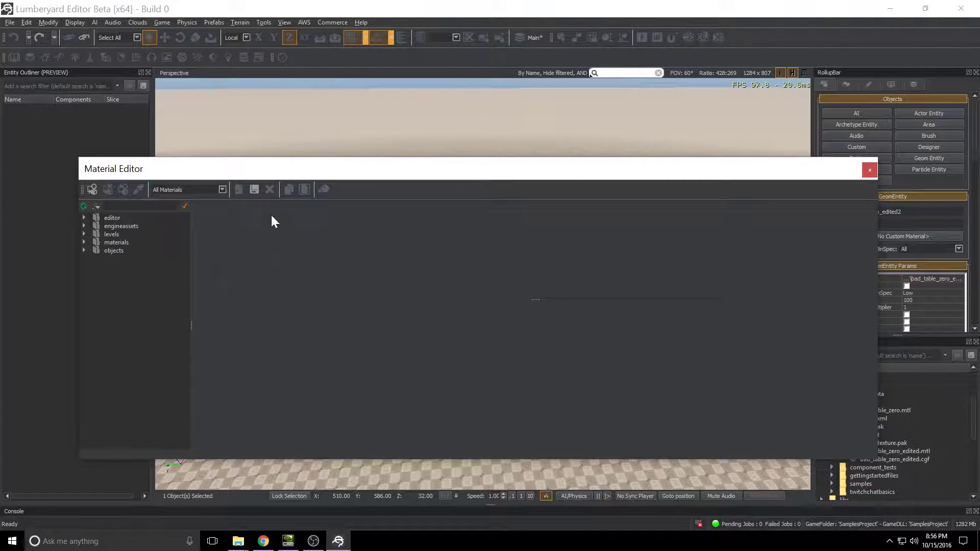
{"action": "left_click_drag", "start_coordinate": [296, 176], "coordinate": [334, 154]}
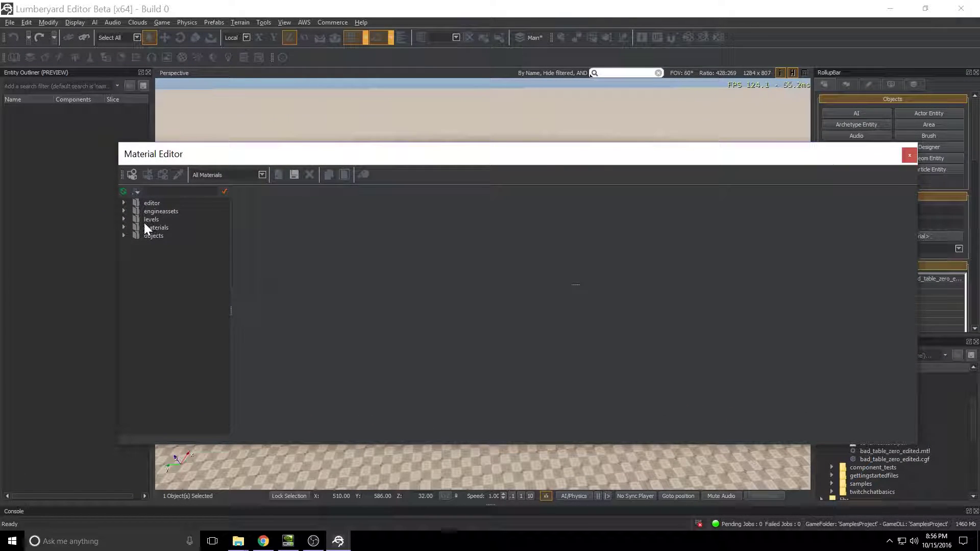
{"action": "left_click", "coordinate": [123, 203]}
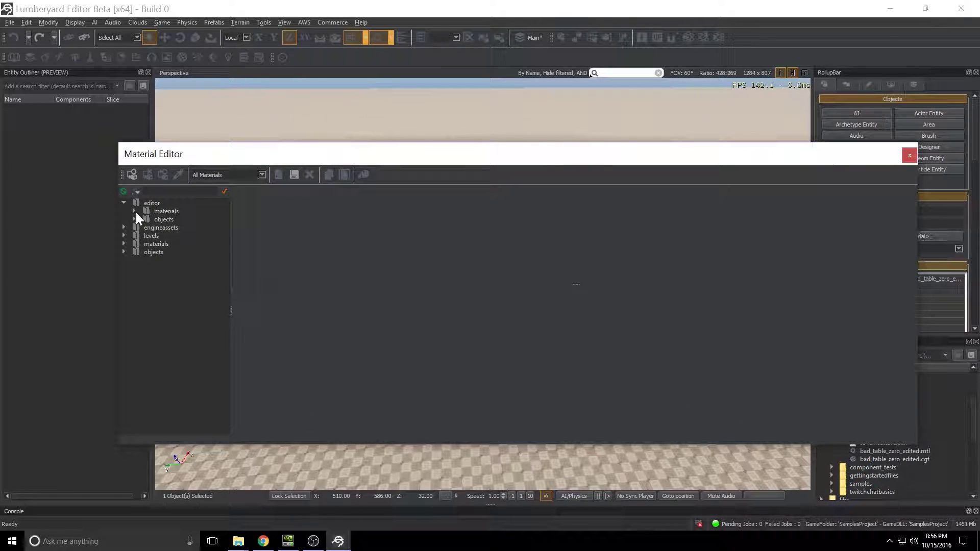
{"action": "left_click", "coordinate": [134, 211]}
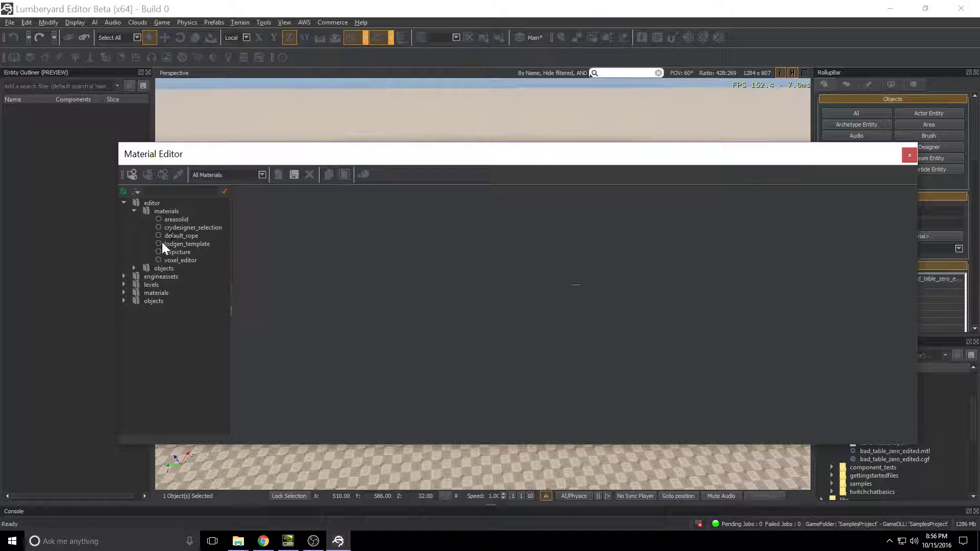
Step: Assign materials/material_layers_default to the selected table and close the Material Editor
{"action": "left_click", "coordinate": [124, 292]}
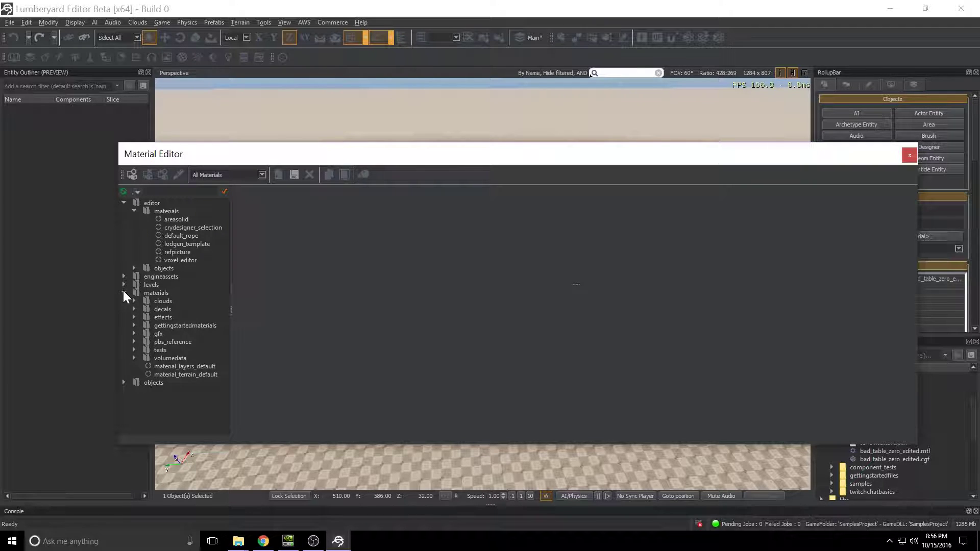
{"action": "left_click", "coordinate": [177, 366]}
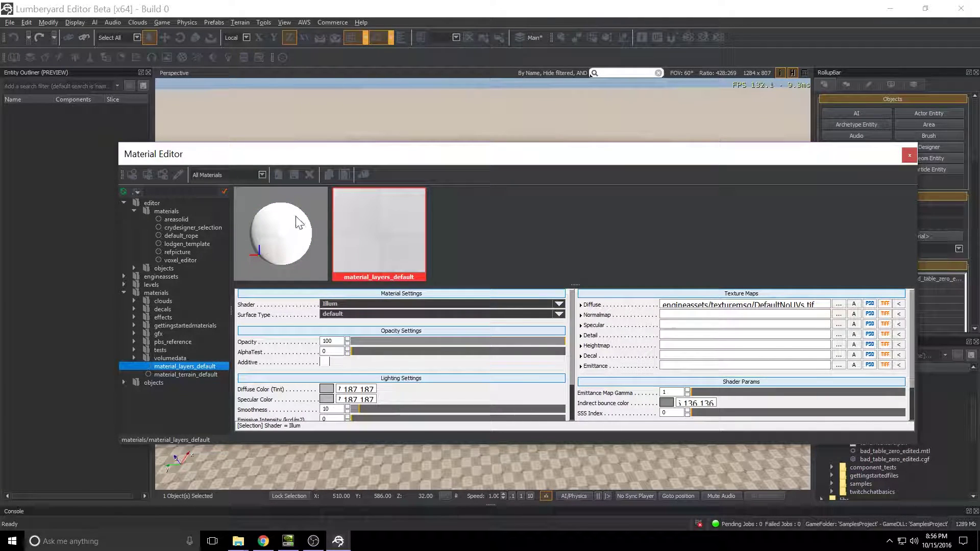
{"action": "left_click", "coordinate": [130, 173]}
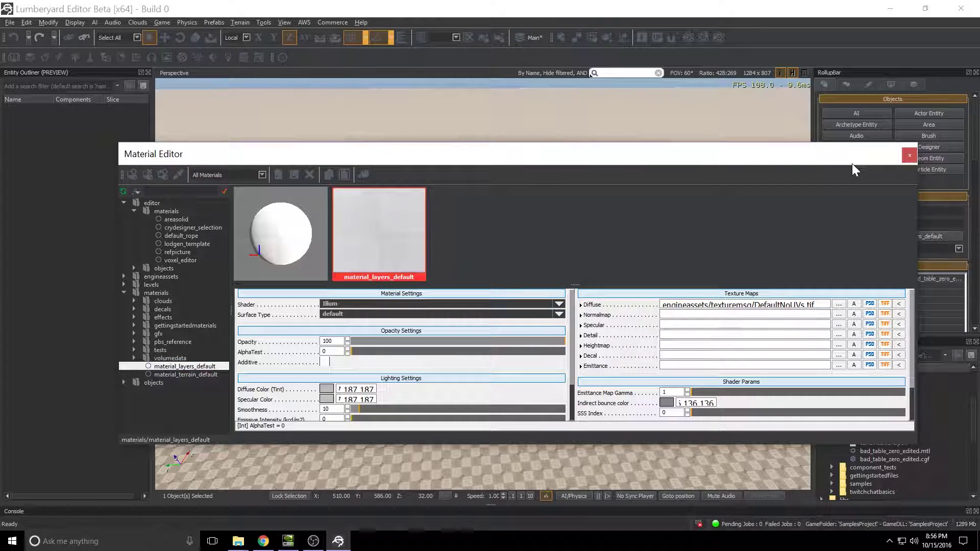
{"action": "left_click", "coordinate": [906, 154]}
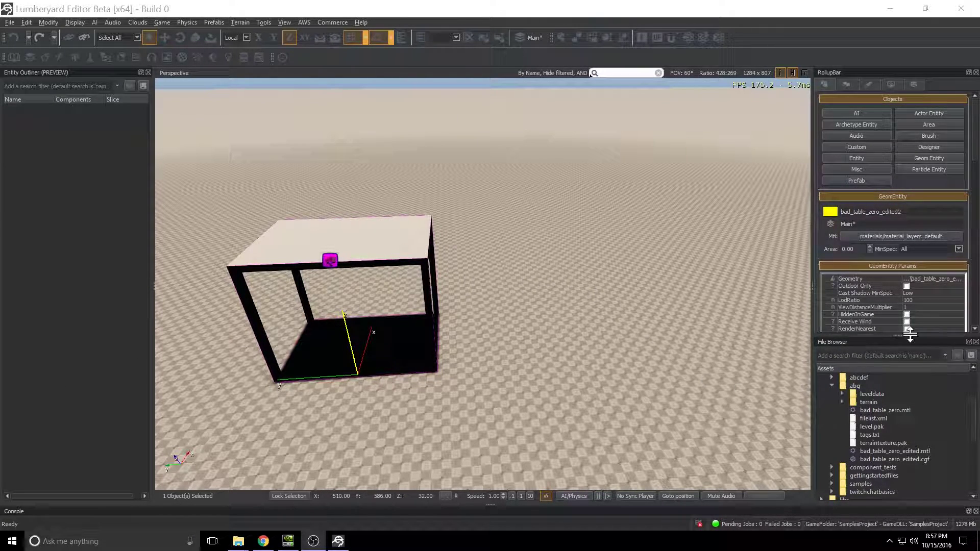
Step: Select bad_table_zero_edited.cgf in the abg level folder of the File Browser
{"action": "left_click", "coordinate": [909, 458]}
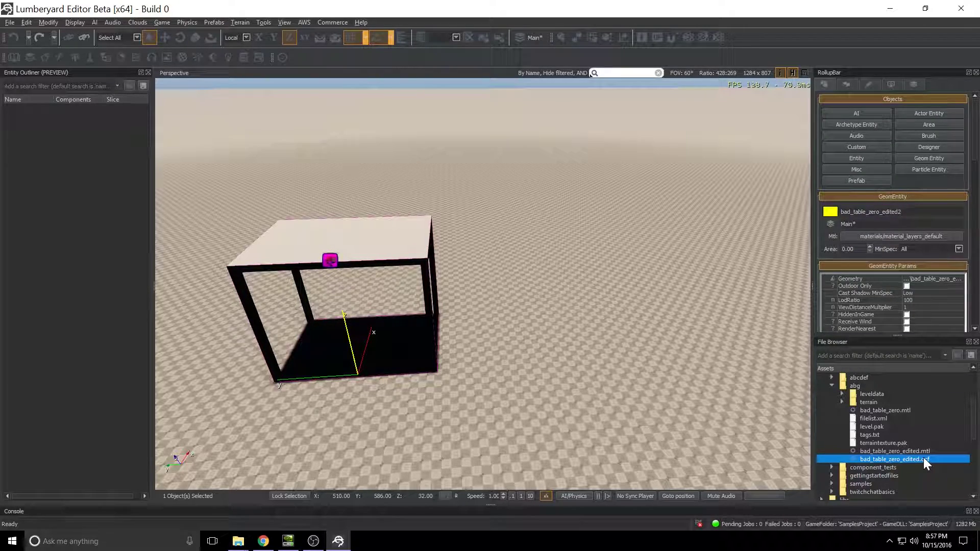
Step: Place bad_table_zero_edited.cgf in the level as a component entity beside the large table
{"action": "left_click_drag", "start_coordinate": [923, 457], "coordinate": [599, 314]}
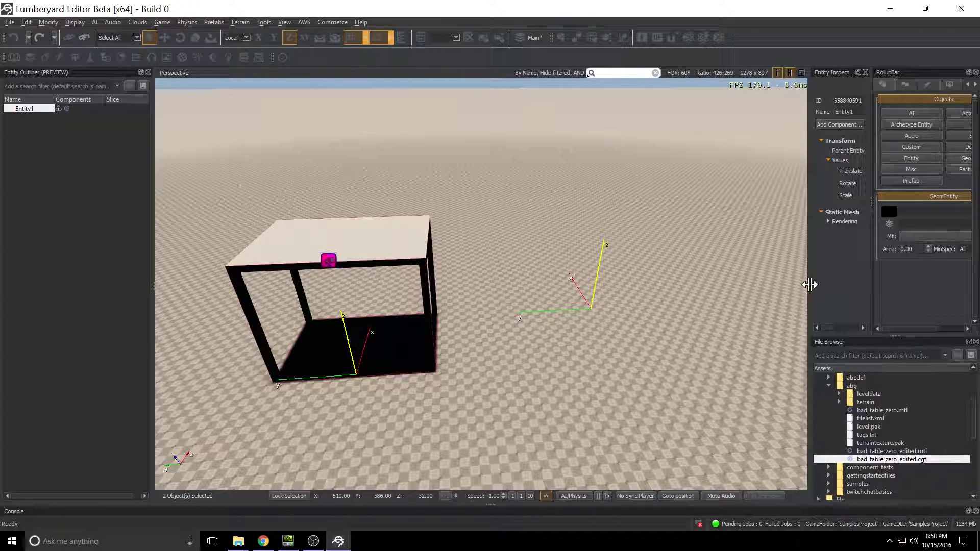
{"action": "left_click_drag", "start_coordinate": [810, 280], "coordinate": [552, 278]}
Step: Scale the newly placed table entity down to a small fraction of its size on all three axes
{"action": "left_click", "coordinate": [650, 195]}
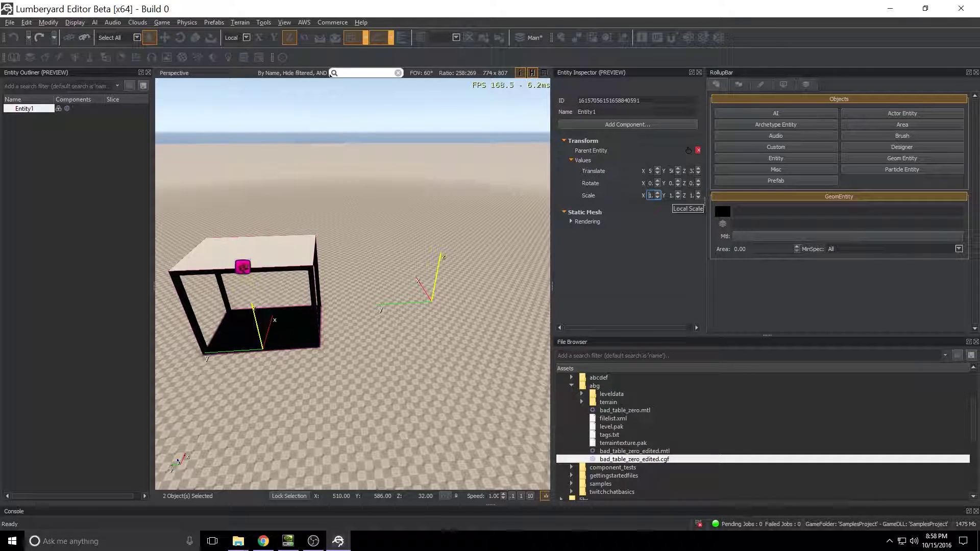
{"action": "key", "text": "ctrl+a"}
{"action": "type", "text": "0."}
{"action": "key", "text": "Tab"}
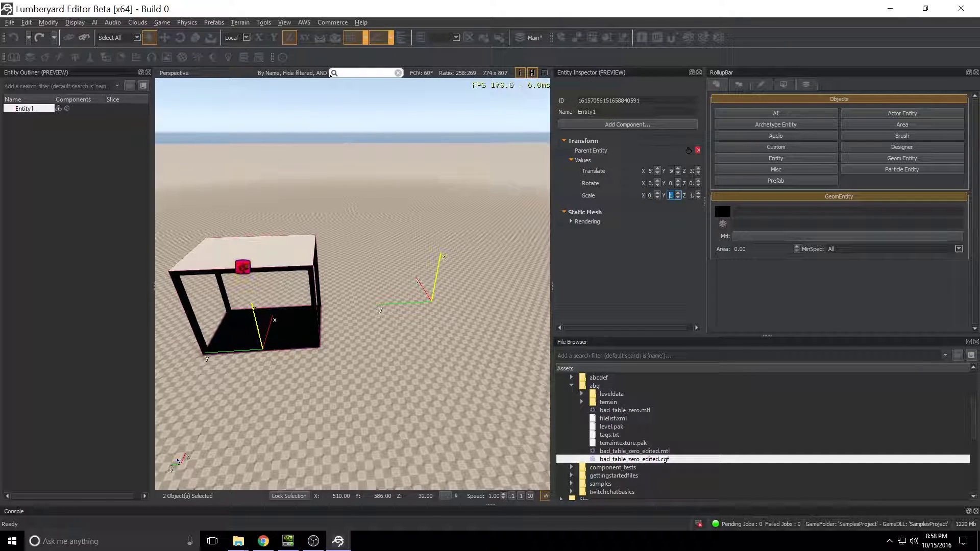
{"action": "type", "text": "0.5"}
{"action": "key", "text": "Tab"}
{"action": "type", "text": "0.2"}
{"action": "key", "text": "Return"}
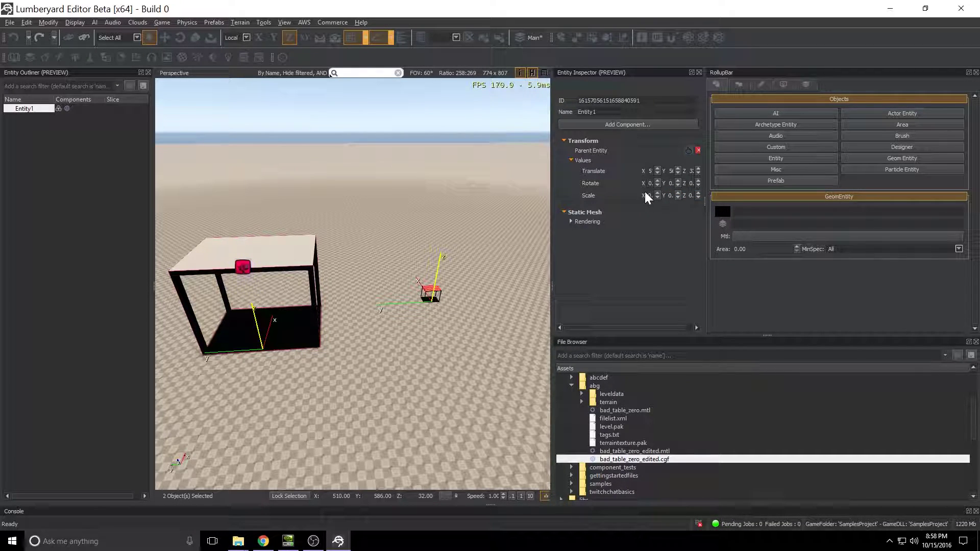
Step: Enlarge the small table entity on all axes to roughly a third of the large table's size
{"action": "left_click", "coordinate": [647, 197]}
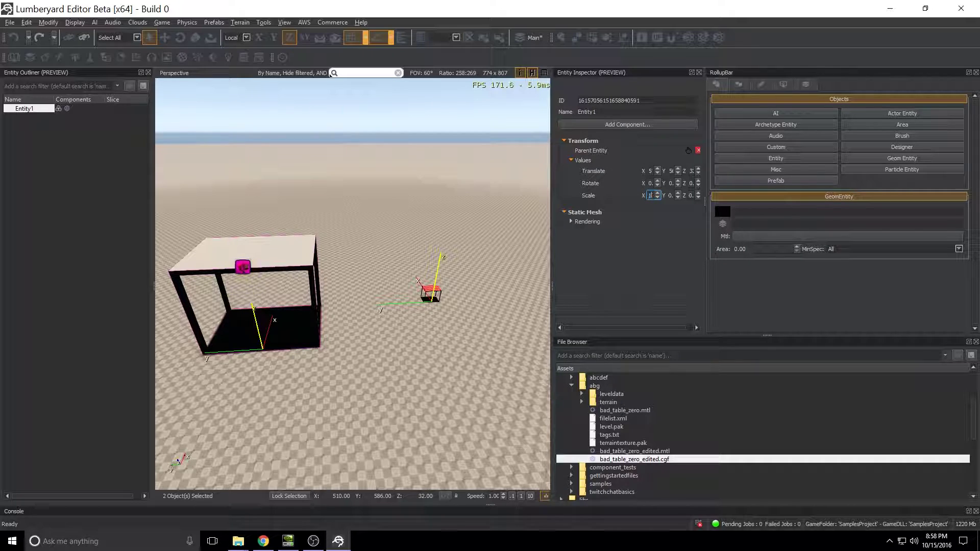
{"action": "type", "text": "0.5"}
{"action": "key", "text": "Tab"}
{"action": "type", "text": "0.5"}
{"action": "key", "text": "Return"}
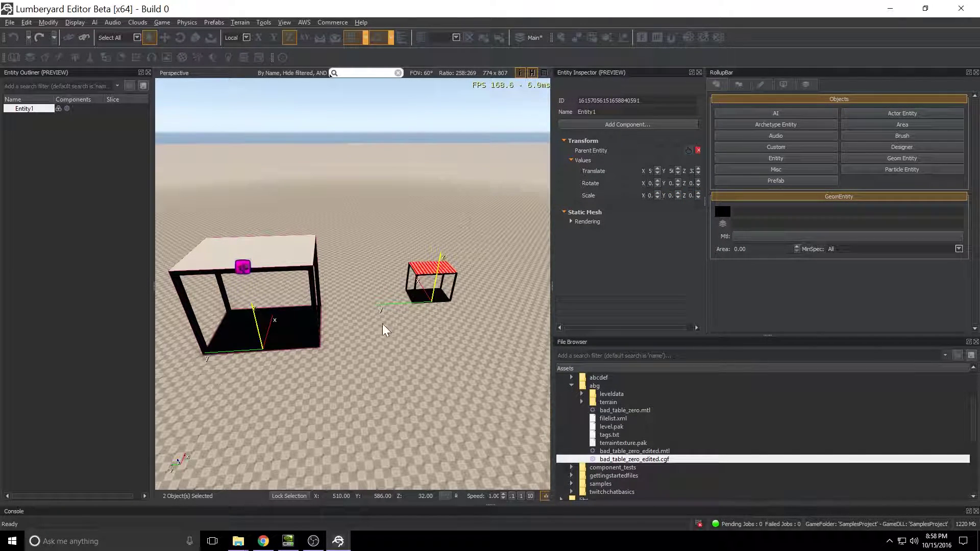
{"action": "left_click_drag", "start_coordinate": [553, 286], "coordinate": [627, 290]}
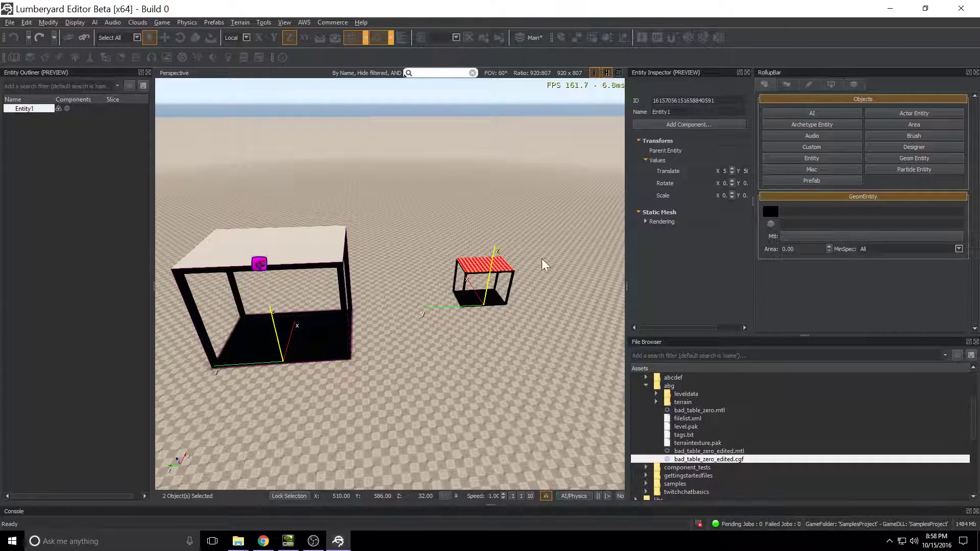
Step: Override the small table's static mesh material with material_layers_default.mtl from the materials folder
{"action": "left_click", "coordinate": [646, 221]}
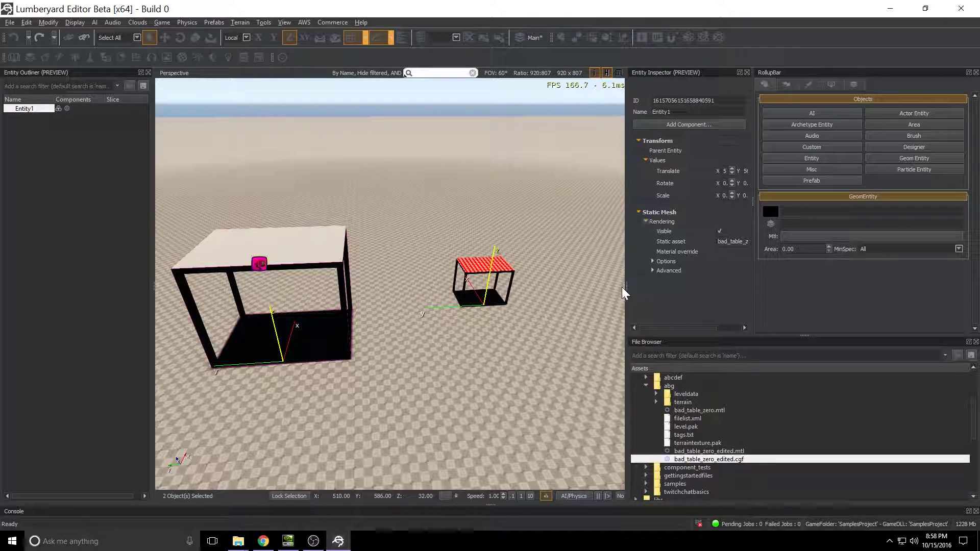
{"action": "left_click_drag", "start_coordinate": [625, 288], "coordinate": [471, 274]}
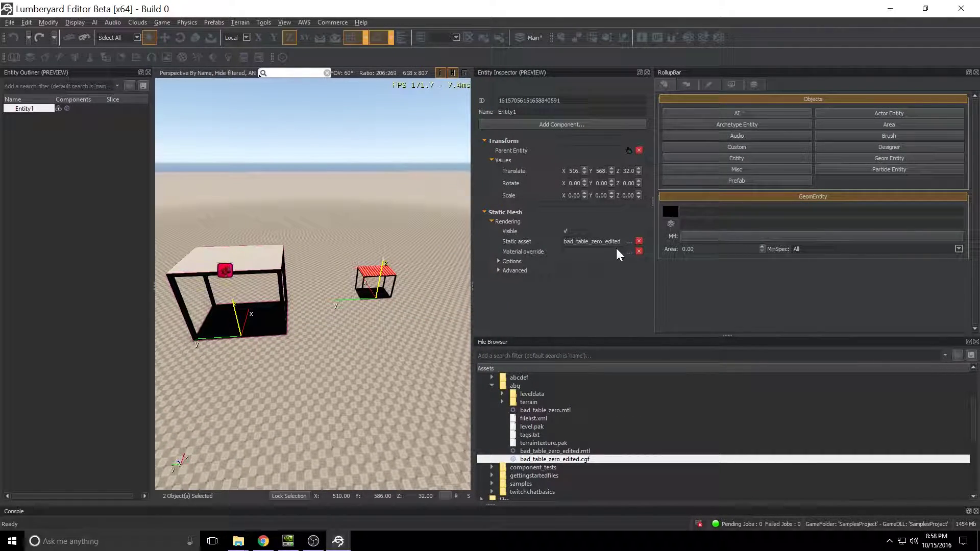
{"action": "key", "text": "alt+Tab"}
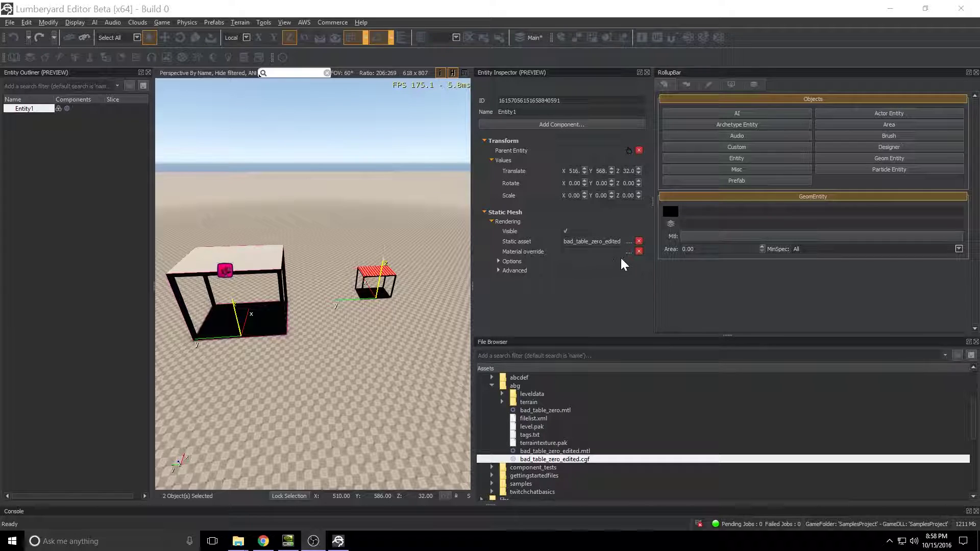
{"action": "left_click", "coordinate": [629, 251]}
{"action": "left_click", "coordinate": [377, 250]}
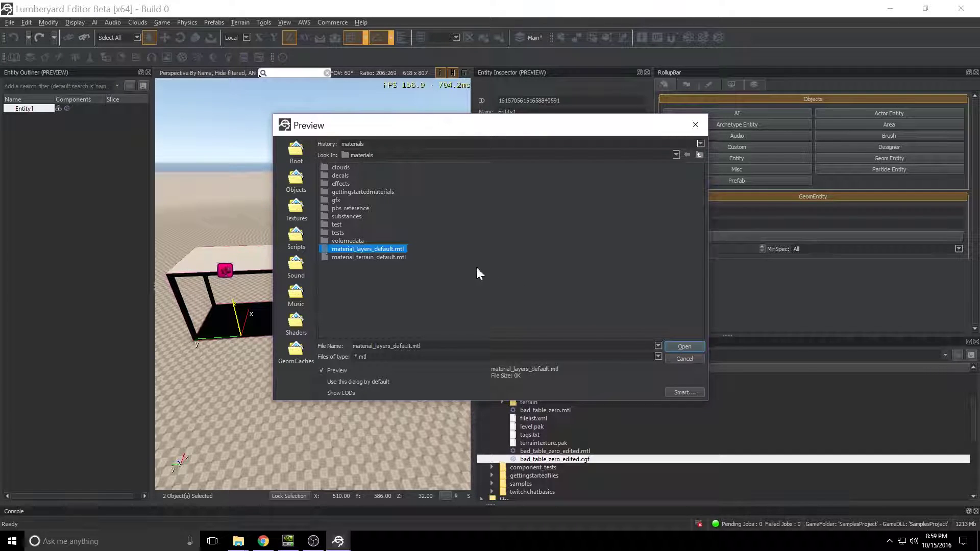
{"action": "left_click", "coordinate": [684, 347]}
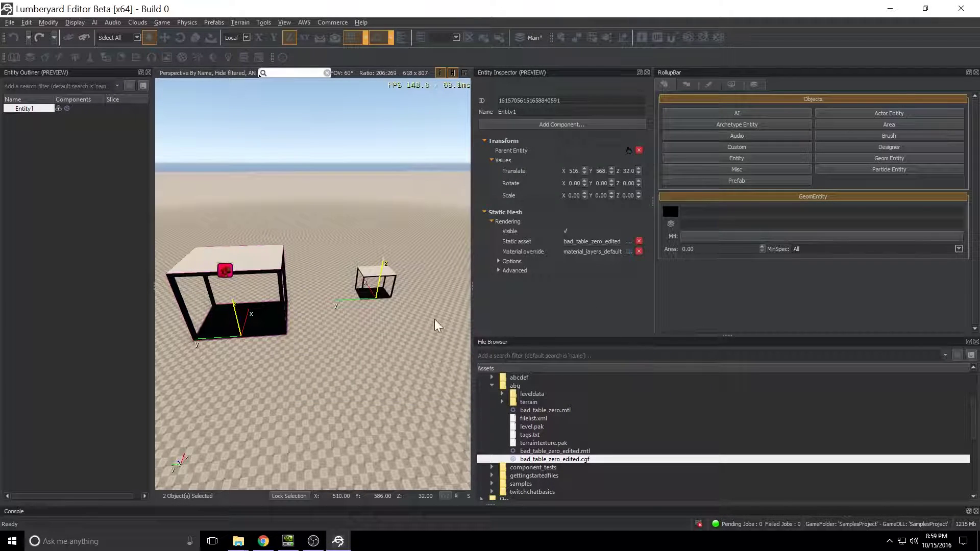
Step: Deselect both tables and examine them side by side in the enlarged viewport
{"action": "scroll", "coordinate": [370, 288], "scroll_direction": "up", "scroll_amount": 3}
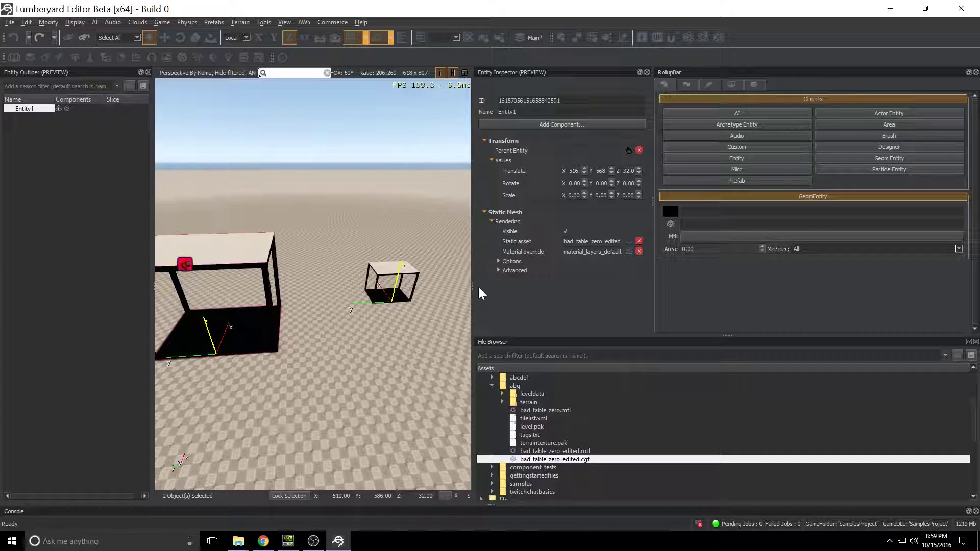
{"action": "left_click_drag", "start_coordinate": [473, 280], "coordinate": [812, 298]}
{"action": "scroll", "coordinate": [529, 284], "scroll_direction": "down", "scroll_amount": 5}
{"action": "left_click", "coordinate": [529, 281]}
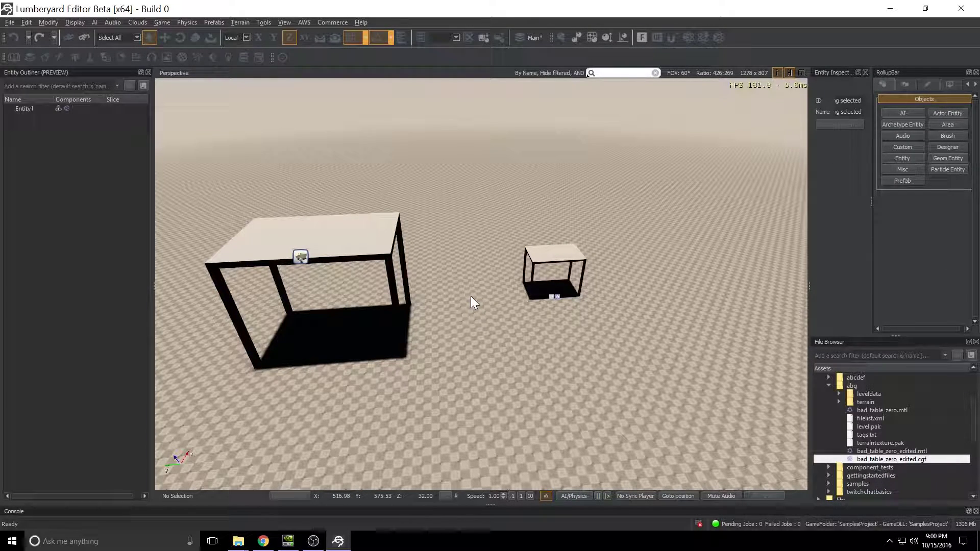
{"action": "scroll", "coordinate": [470, 296], "scroll_direction": "up", "scroll_amount": 5}
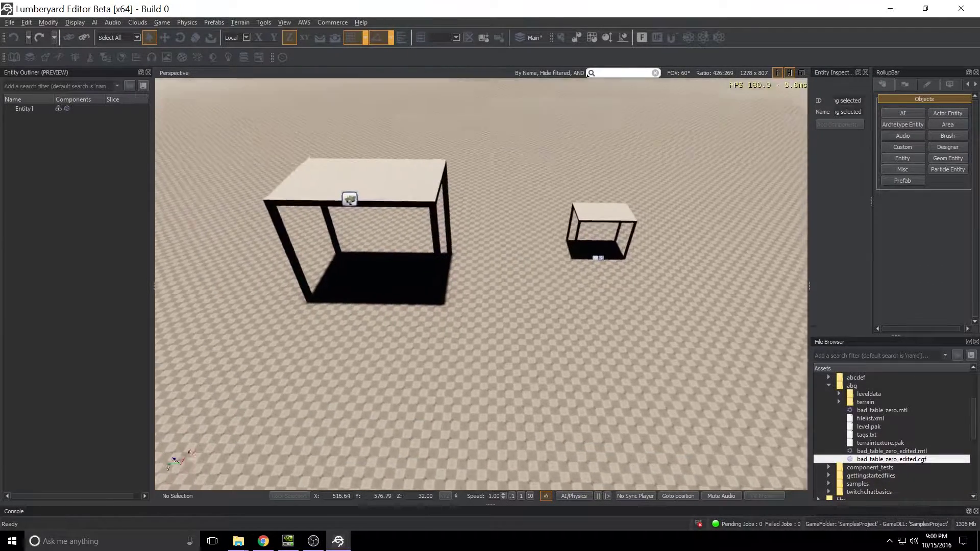
{"action": "mouse_move", "coordinate": [471, 296]}
{"action": "right_mouse_down"}
{"action": "mouse_move", "coordinate": [369, 270]}
{"action": "mouse_move", "coordinate": [471, 281]}
{"action": "mouse_move", "coordinate": [495, 273]}
{"action": "mouse_move", "coordinate": [457, 299]}
{"action": "right_mouse_up"}
{"action": "key", "text": "s"}
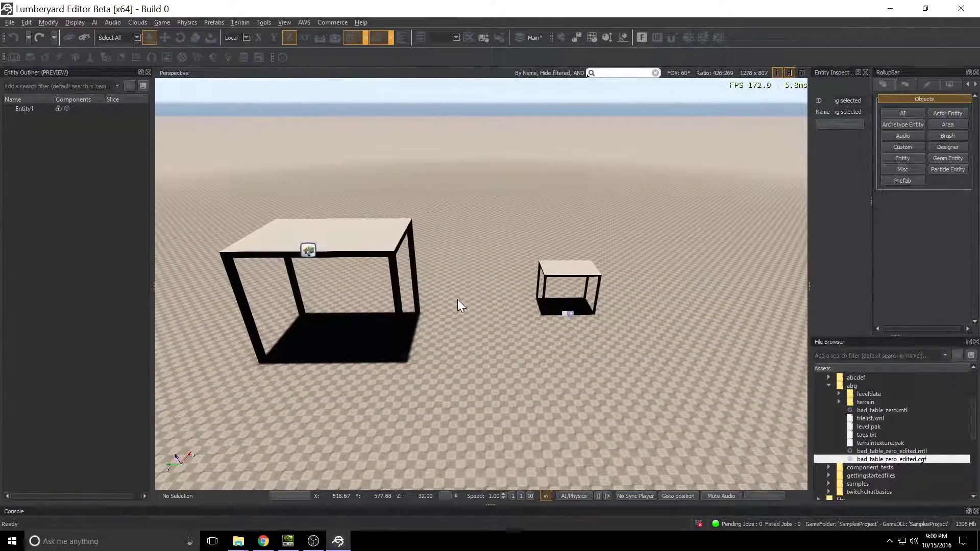